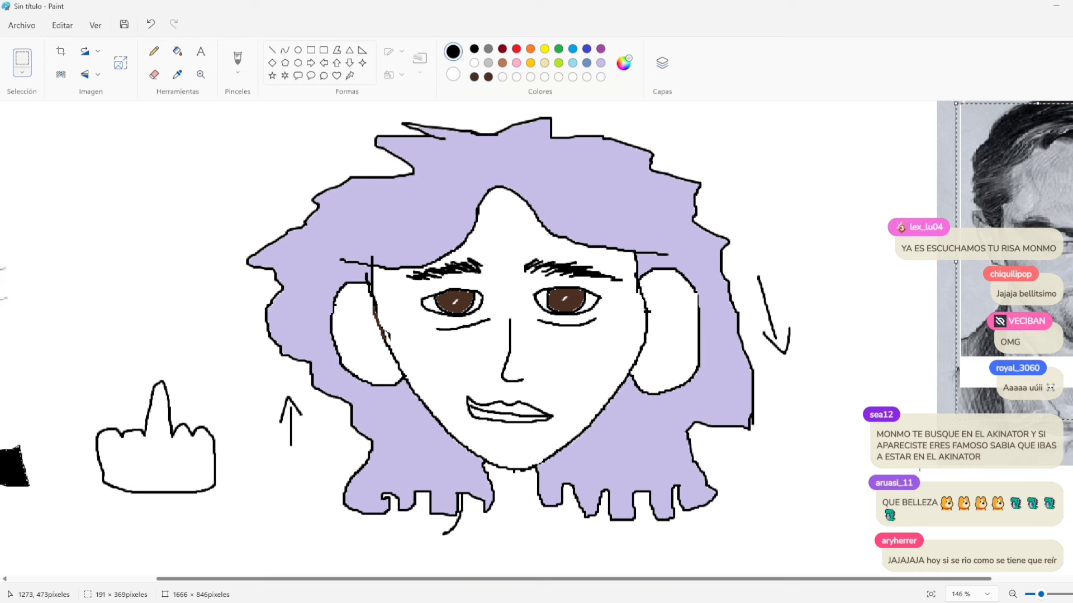
Step: Erase the stray brown marks along the face outline beside the ear of the purple-haired drawing
scroll(923, 581, left, 3)
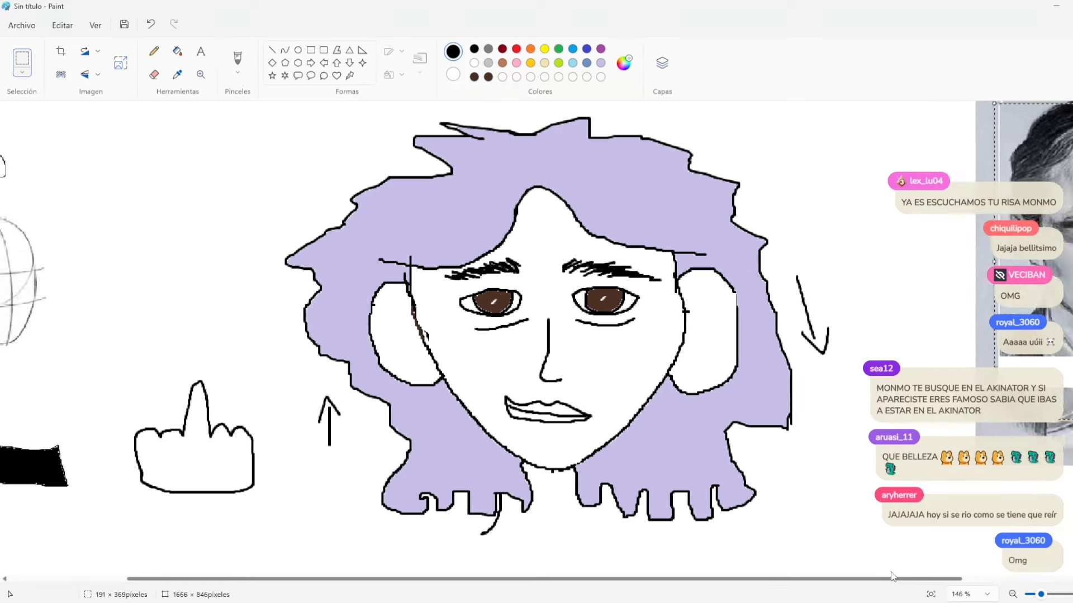
click(153, 74)
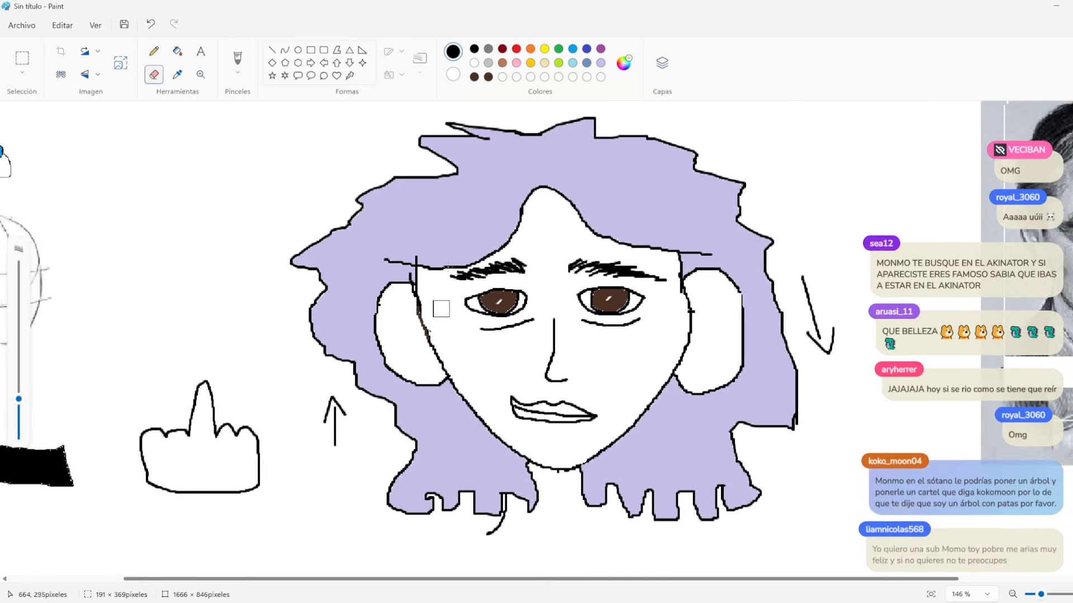
click(238, 60)
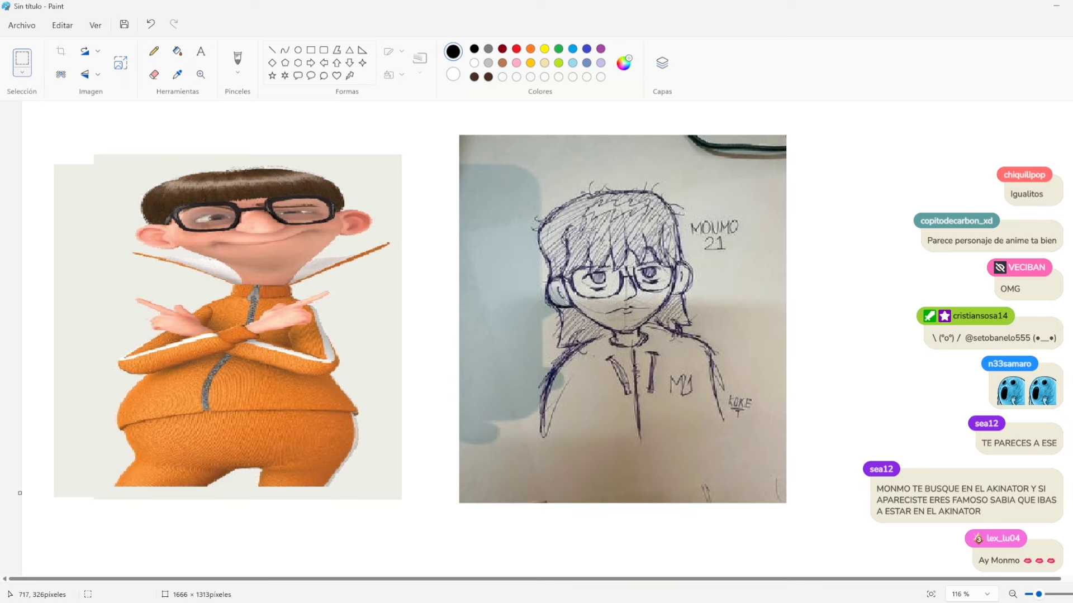
Step: Switch the visibility of the two layers to compare the pasted pictures with the purple-haired drawing
click(662, 64)
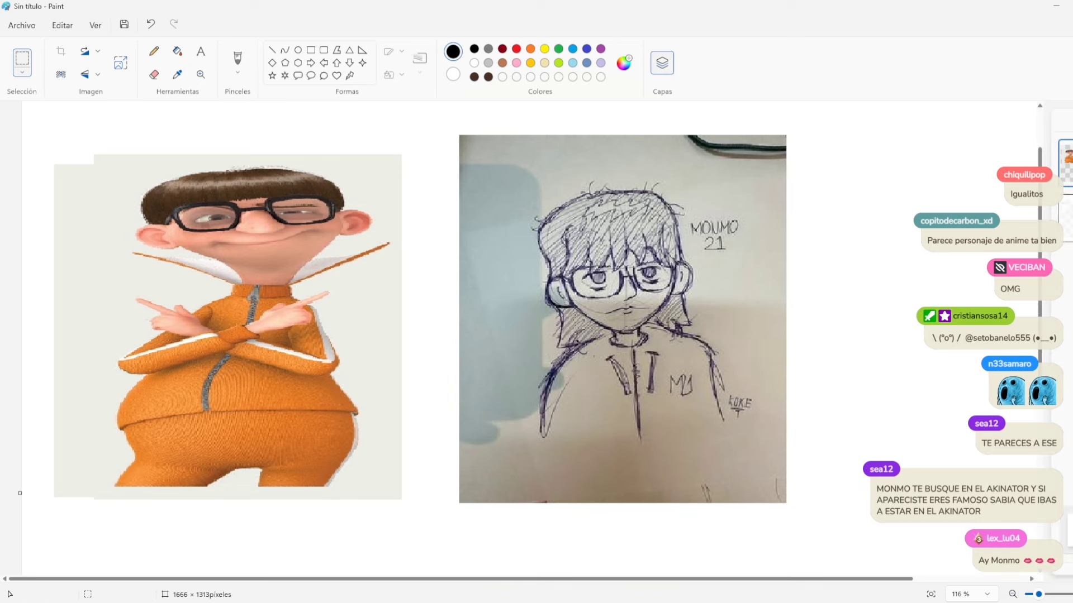
click(1065, 177)
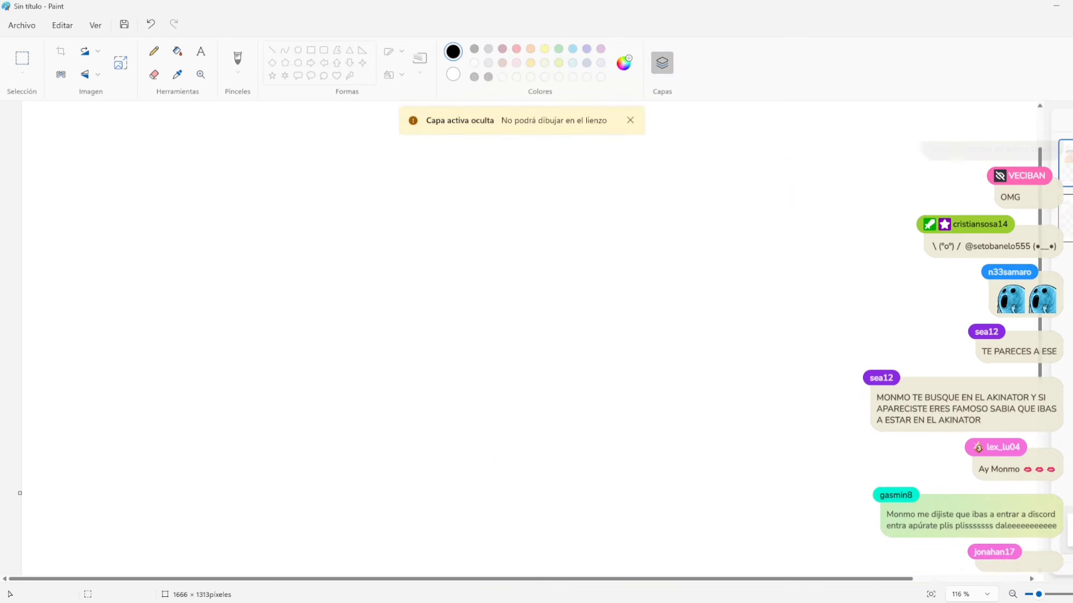
click(1065, 178)
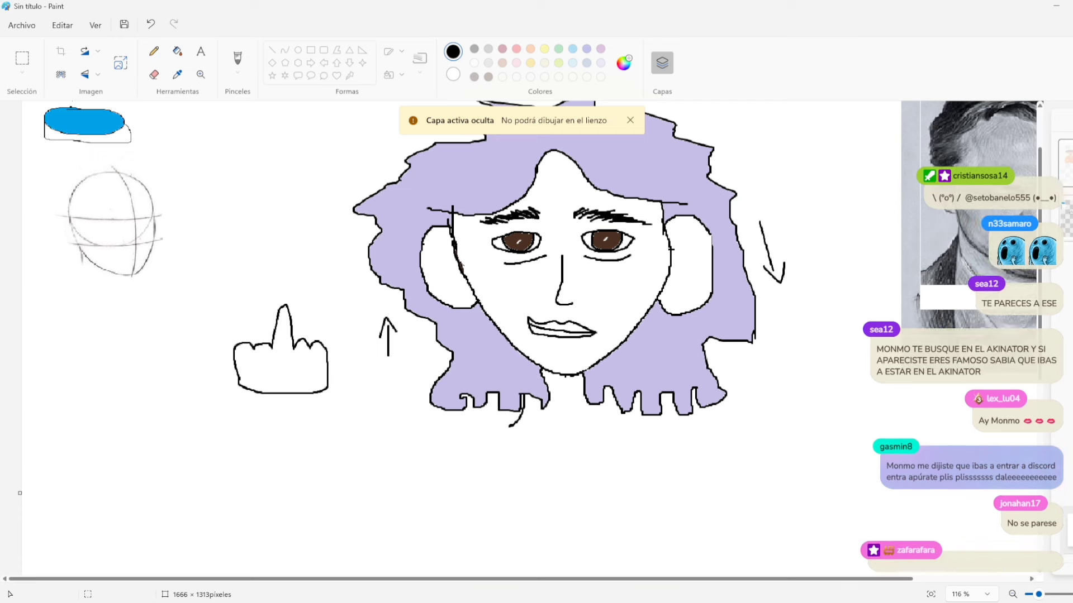
click(1065, 215)
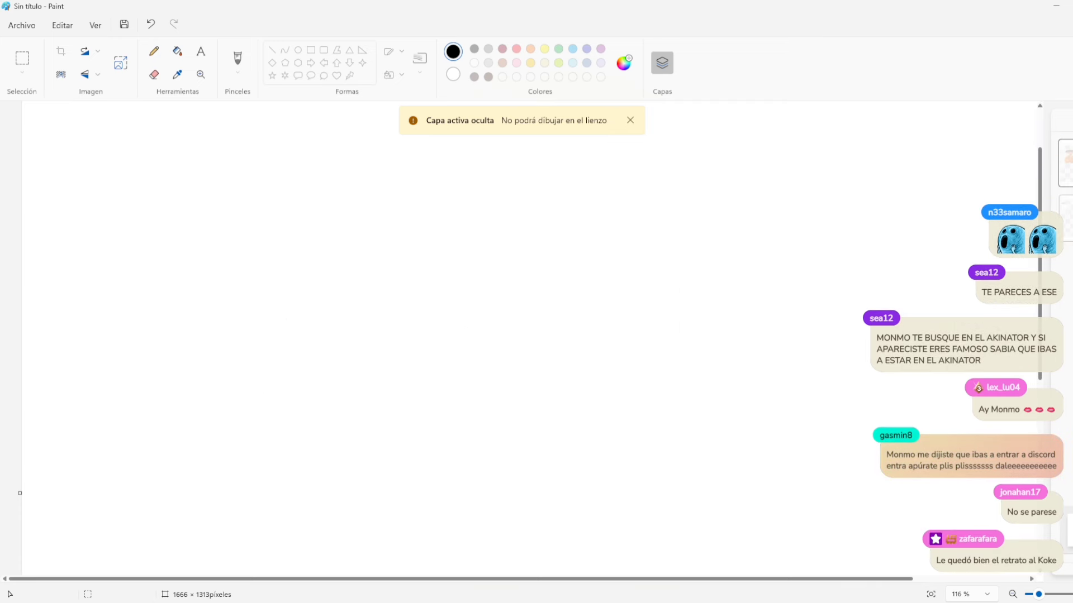
click(1065, 178)
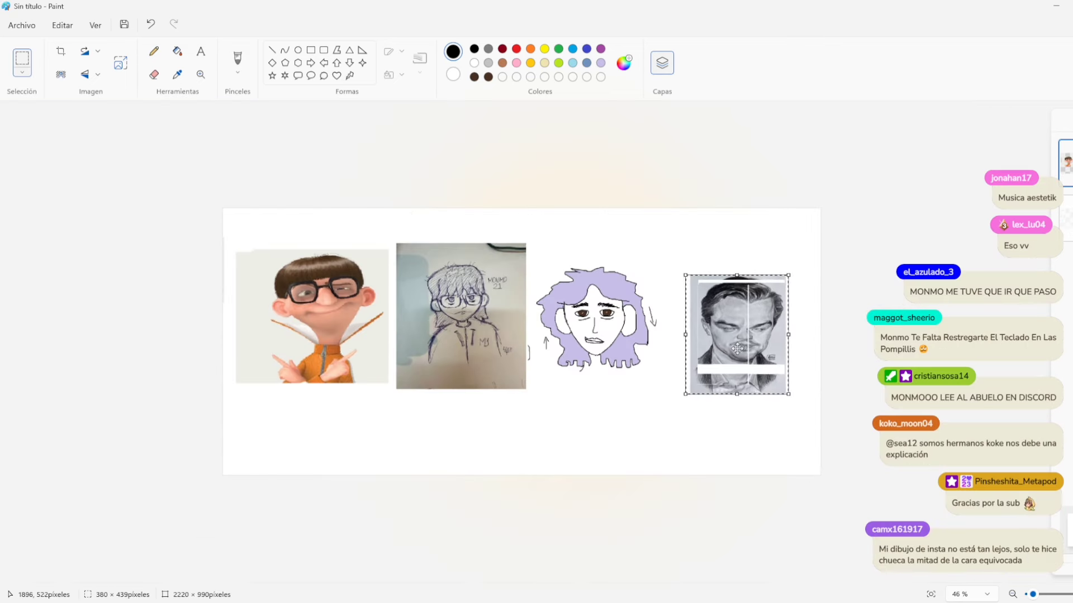
Step: Reposition the selected grey pencil portrait beside the purple-haired drawing and enlarge it
drag(739, 335, 720, 315)
drag(773, 376, 810, 395)
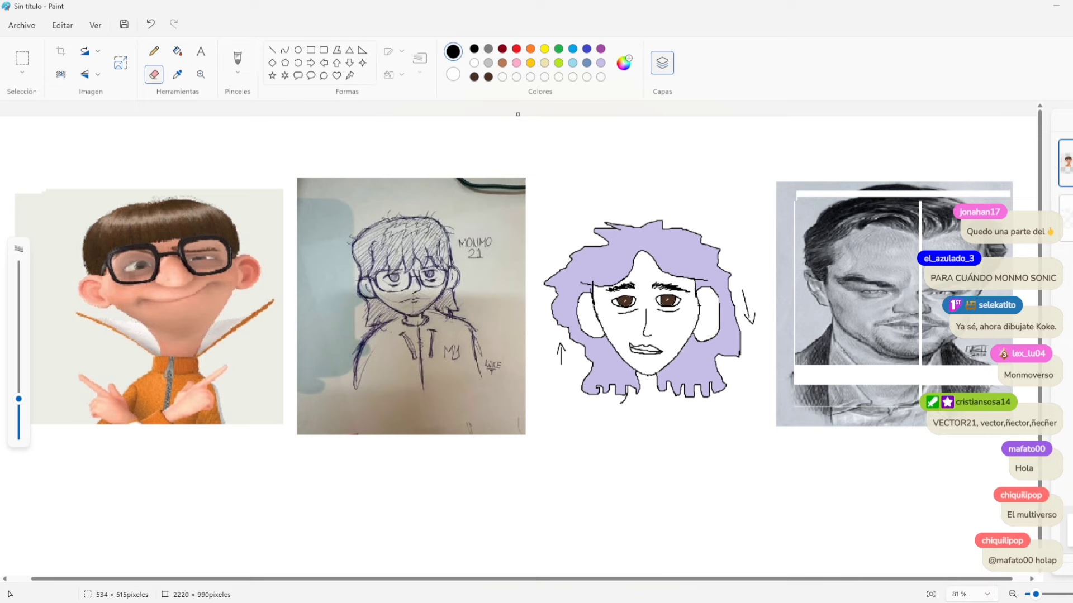
scroll(943, 583, right, 2)
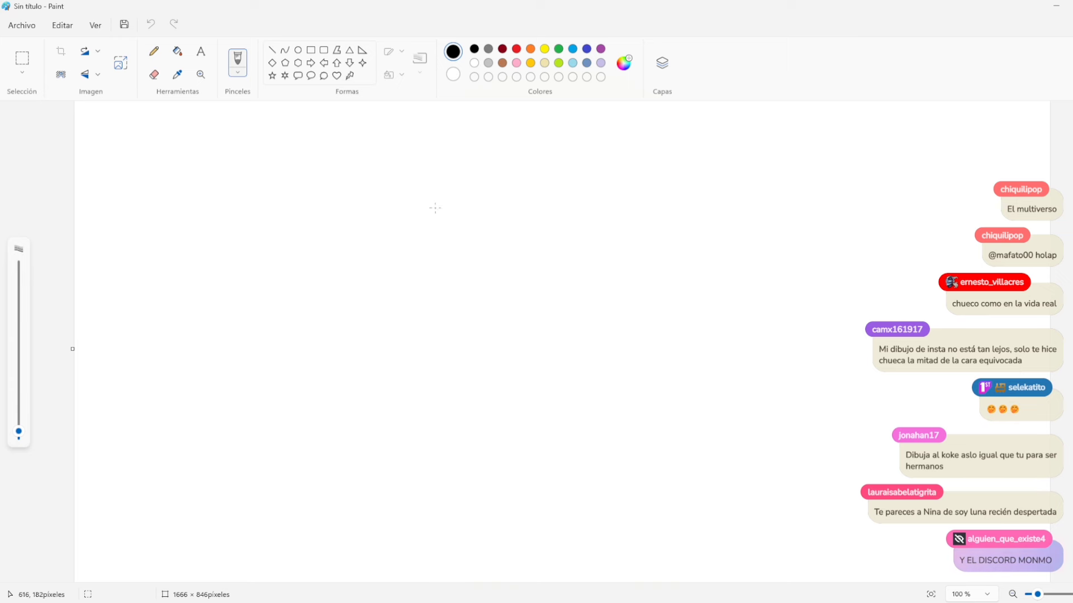
mouse_move(459, 285)
mouse_down()
mouse_move(611, 352)
mouse_move(648, 275)
mouse_move(638, 228)
mouse_move(600, 207)
mouse_move(546, 195)
mouse_move(483, 213)
mouse_up()
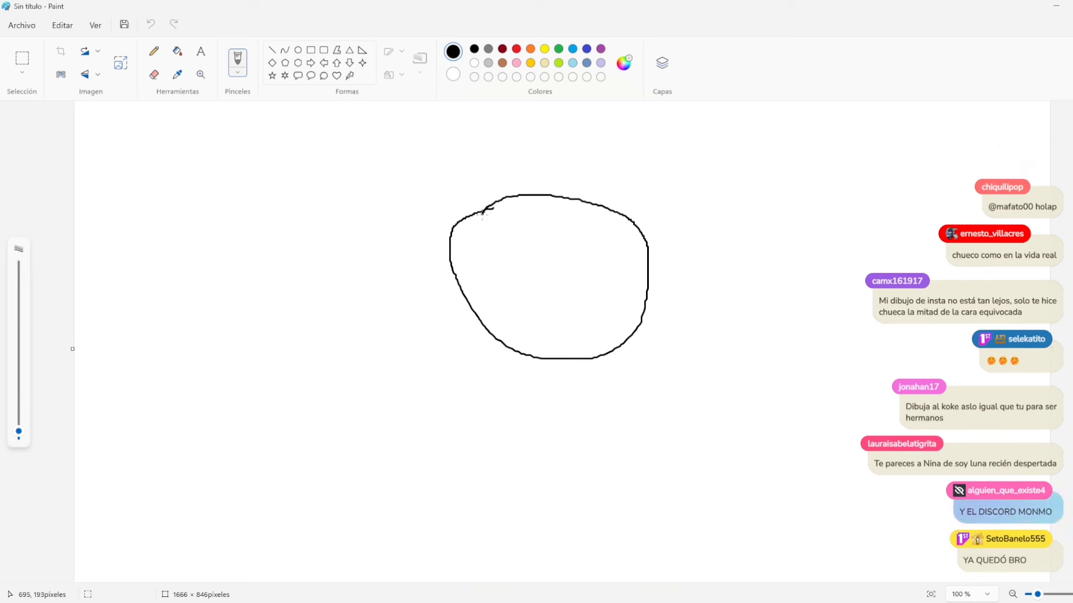
drag(543, 179, 573, 360)
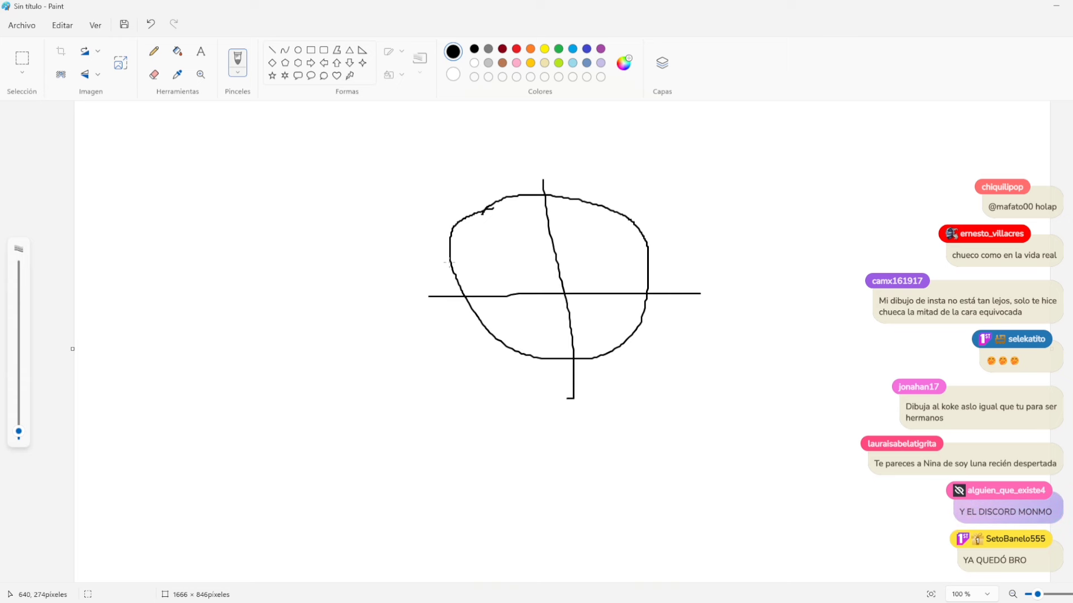
drag(474, 332, 523, 380)
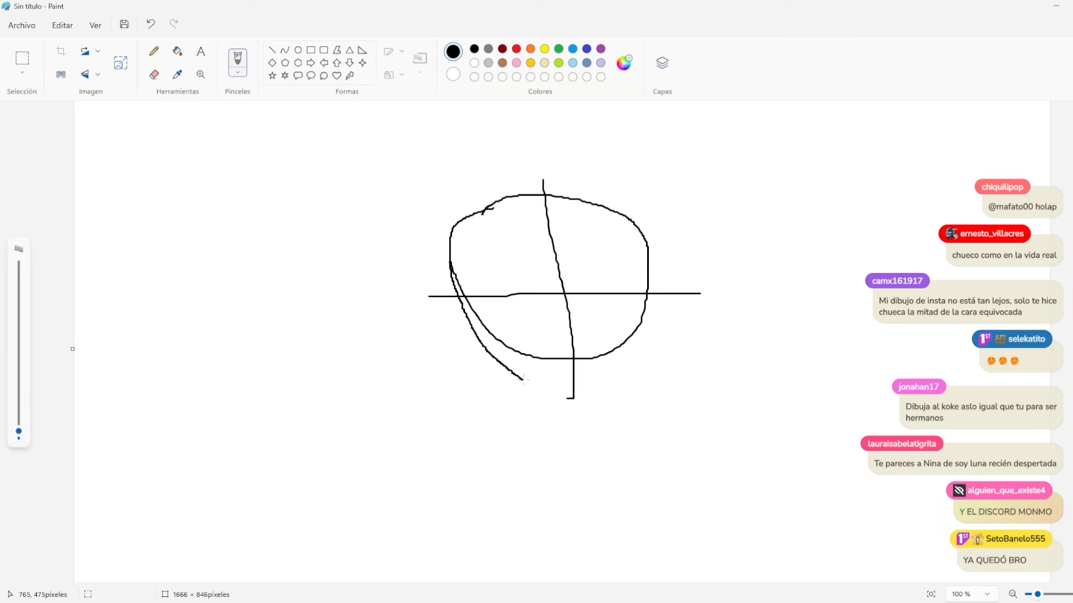
drag(606, 391, 633, 366)
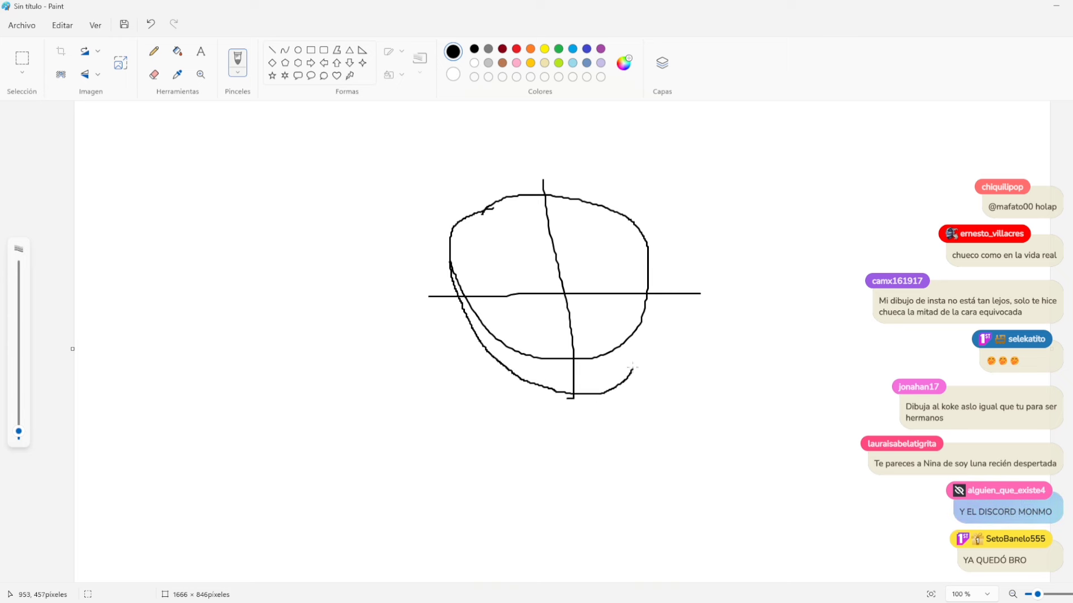
drag(641, 319, 646, 284)
key(ctrl+z)
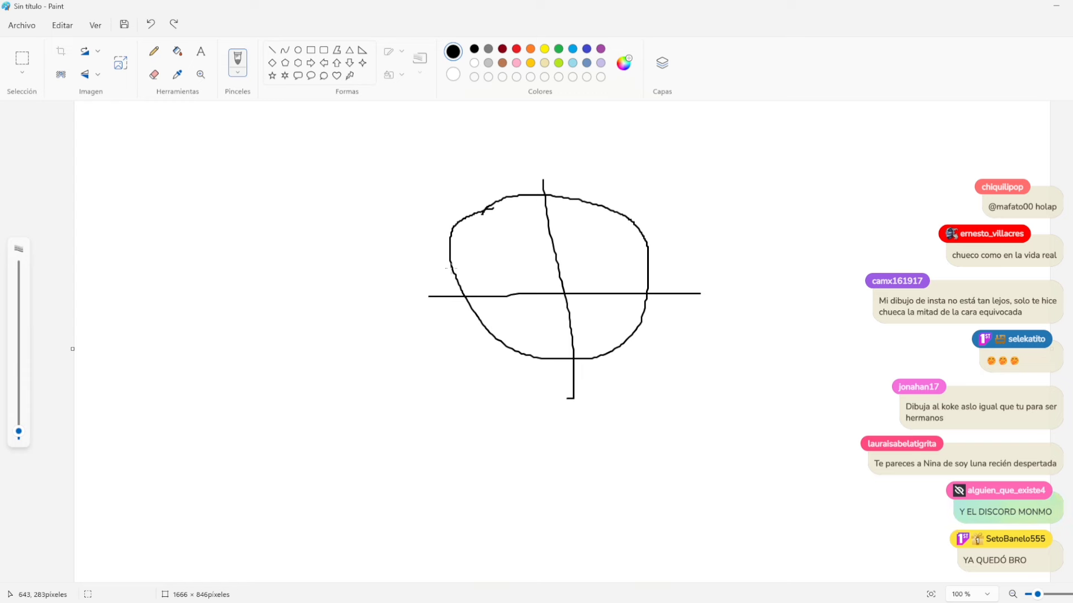
drag(458, 300, 462, 309)
key(ctrl+z)
key(ctrl+z)
key(ctrl+z)
key(ctrl+z)
key(ctrl+z)
key(ctrl+z)
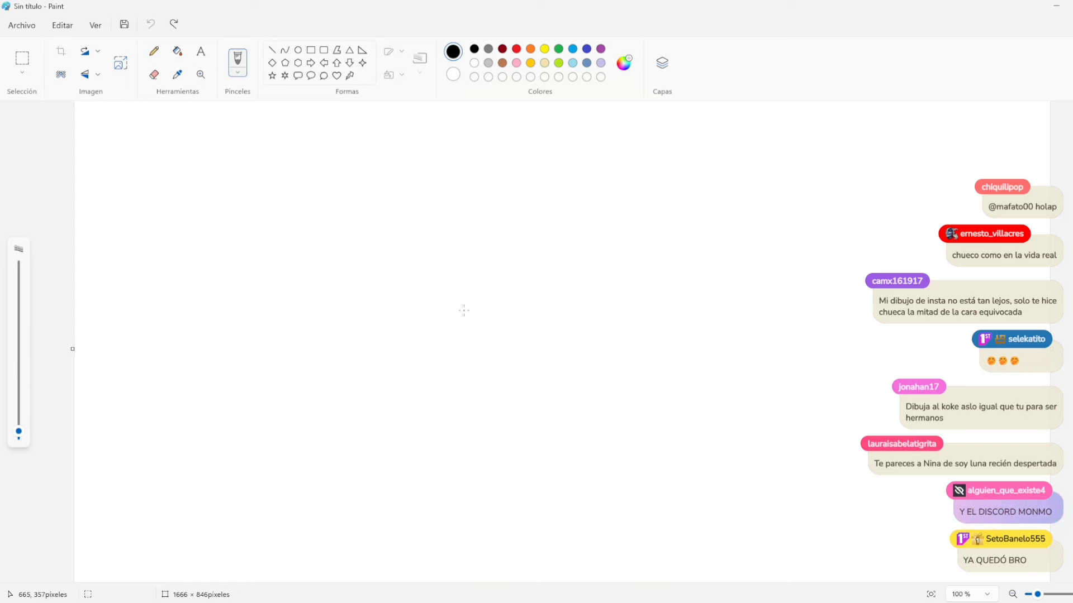
Step: Draw a black circle about 368 by 358 pixels mid-canvas and cross it with a vertical and a horizontal straight line
click(298, 50)
drag(396, 172, 611, 383)
drag(560, 351, 592, 364)
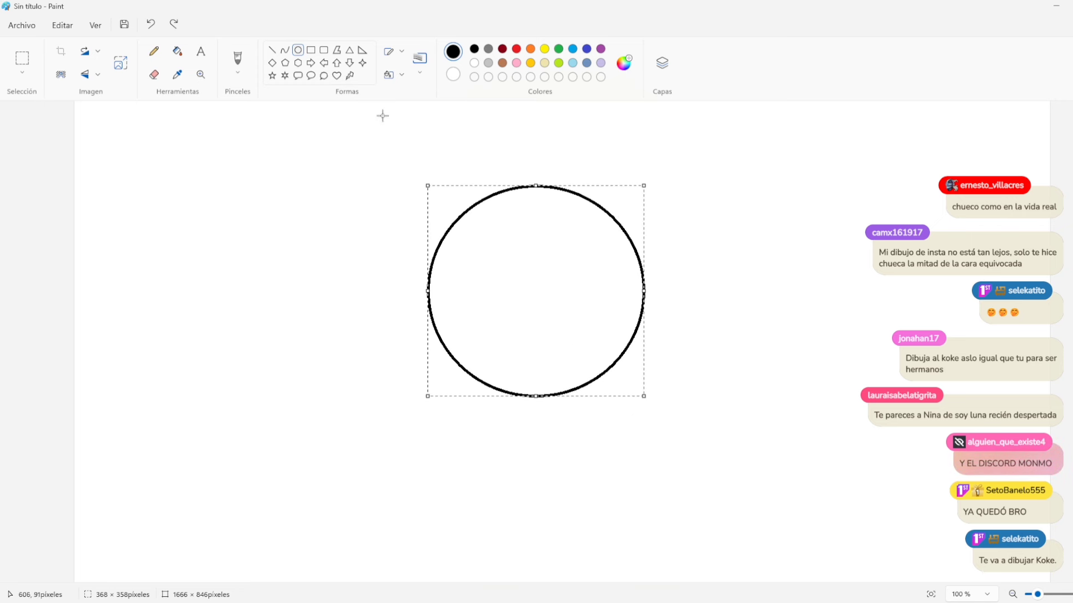
click(272, 49)
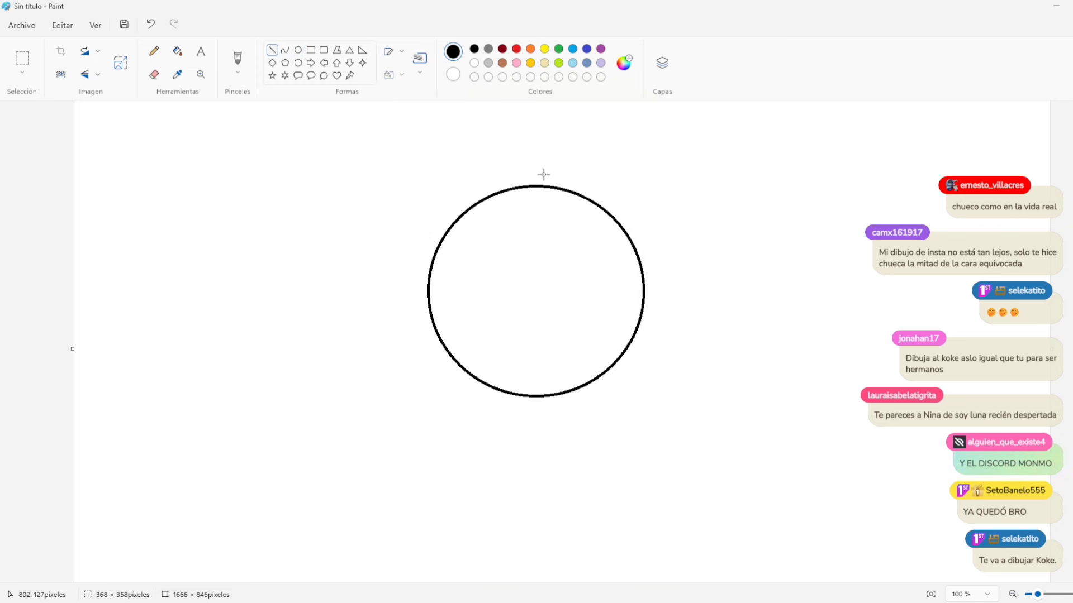
drag(529, 191, 537, 459)
drag(616, 296, 701, 295)
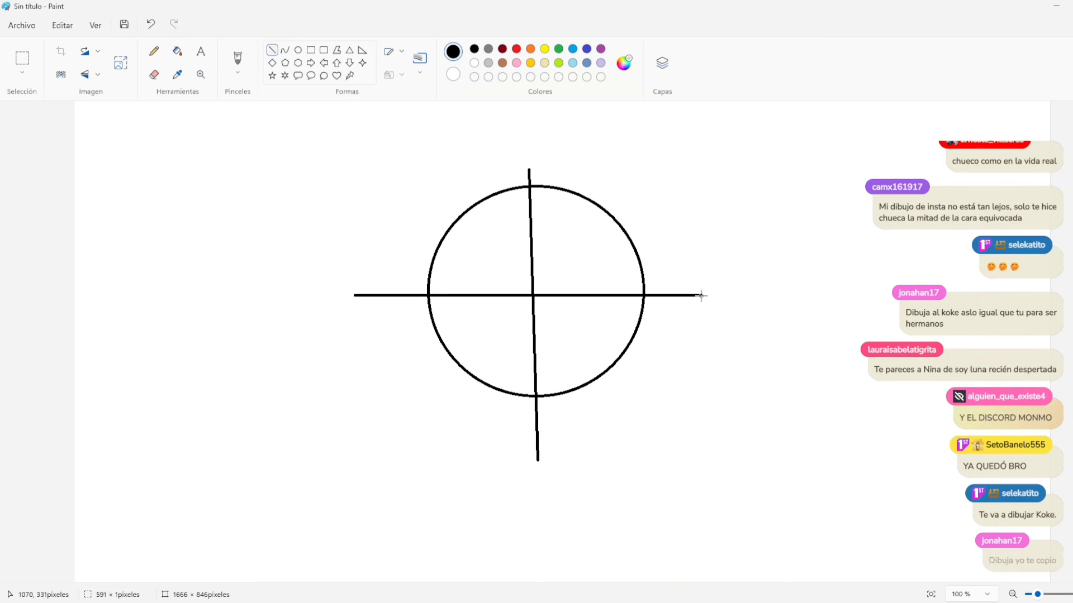
Step: Draw the cheeks and jaw freehand with the brush, curving below the circle from one side to the other
click(237, 61)
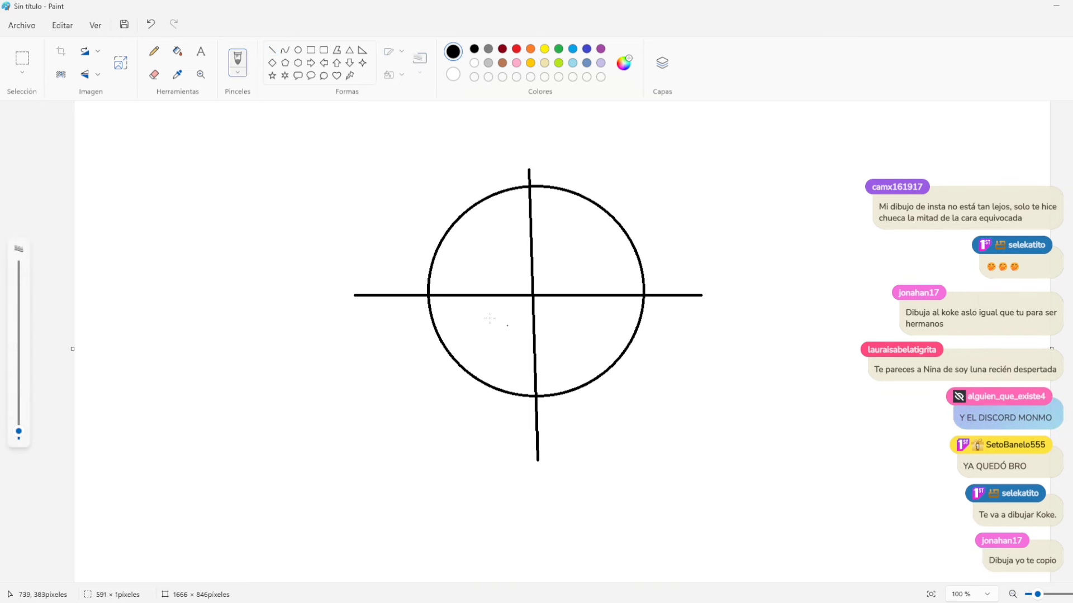
mouse_move(426, 297)
mouse_down()
mouse_move(442, 385)
mouse_move(458, 407)
mouse_up()
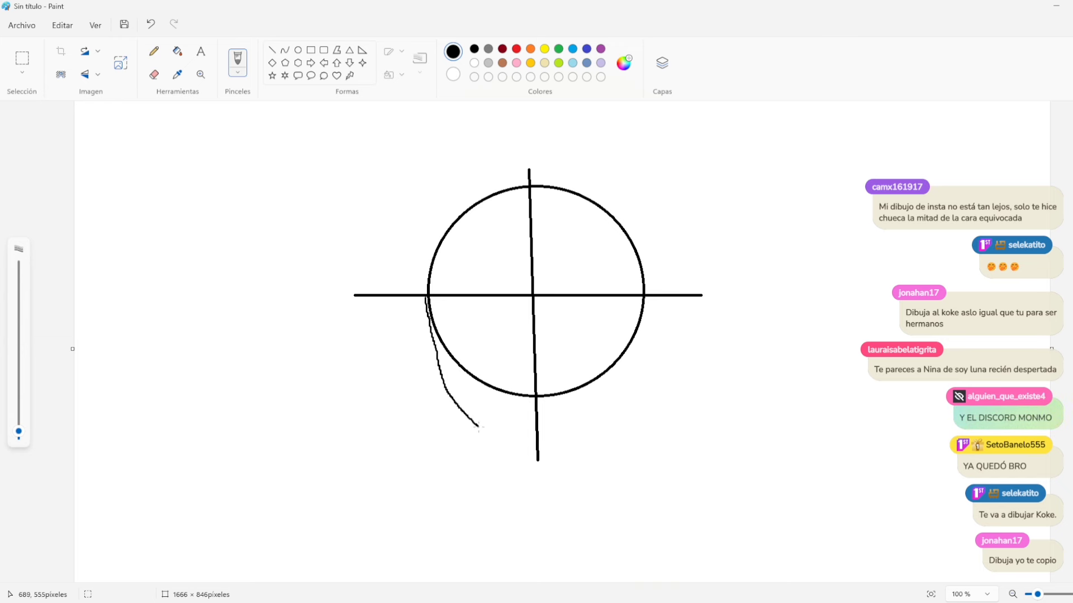
mouse_move(503, 437)
mouse_down()
mouse_move(575, 449)
mouse_move(595, 435)
mouse_move(626, 393)
mouse_move(641, 325)
mouse_up()
Step: Erase the guide lines and the circle's lower arc inside the face, and close the gap in the cheek outline with the brush
click(154, 74)
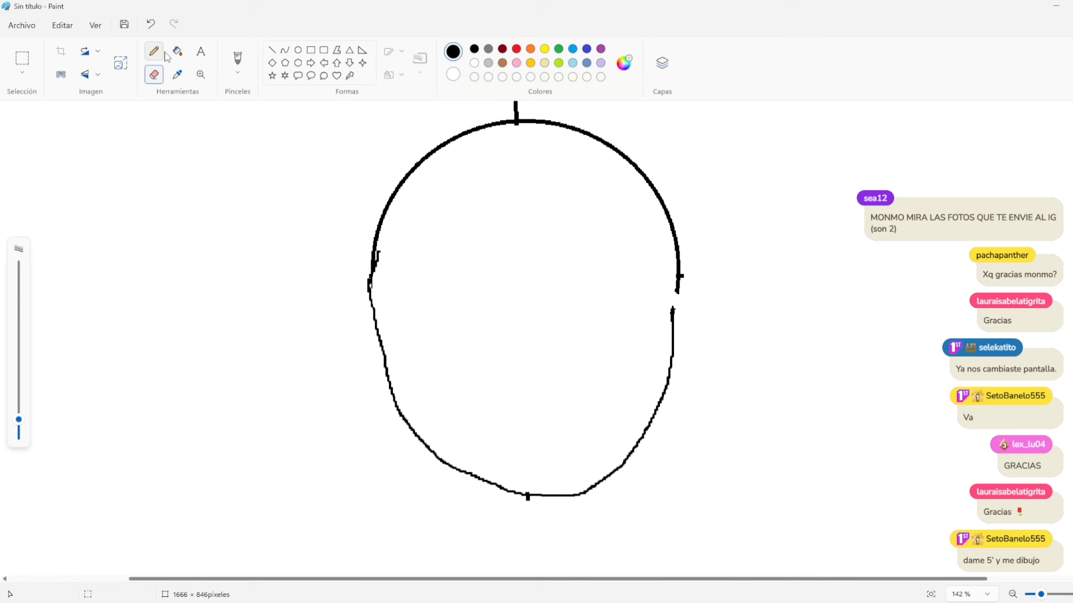
click(237, 61)
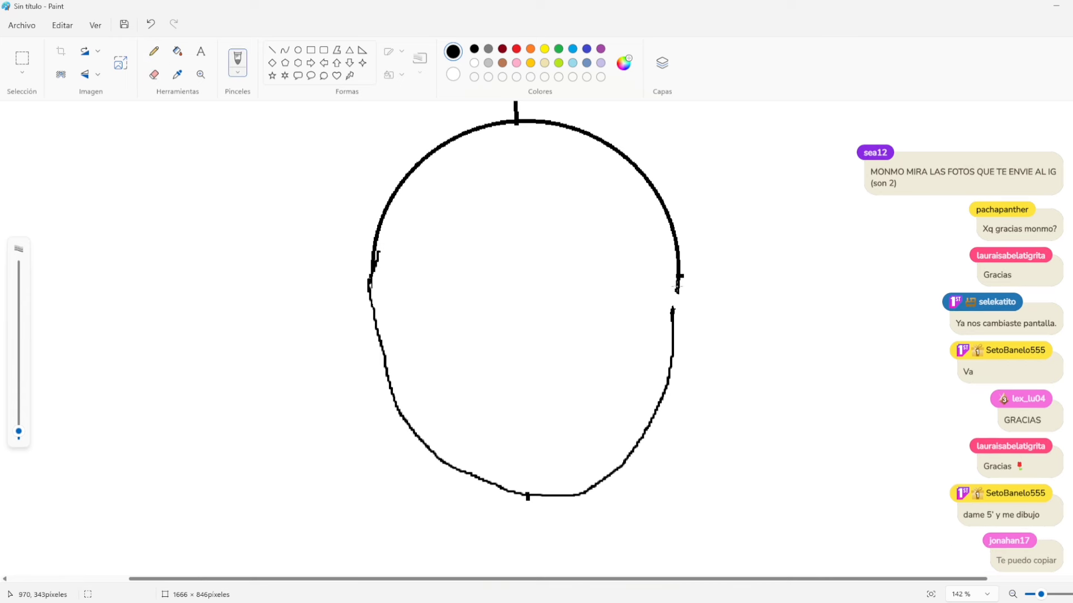
drag(677, 289, 675, 306)
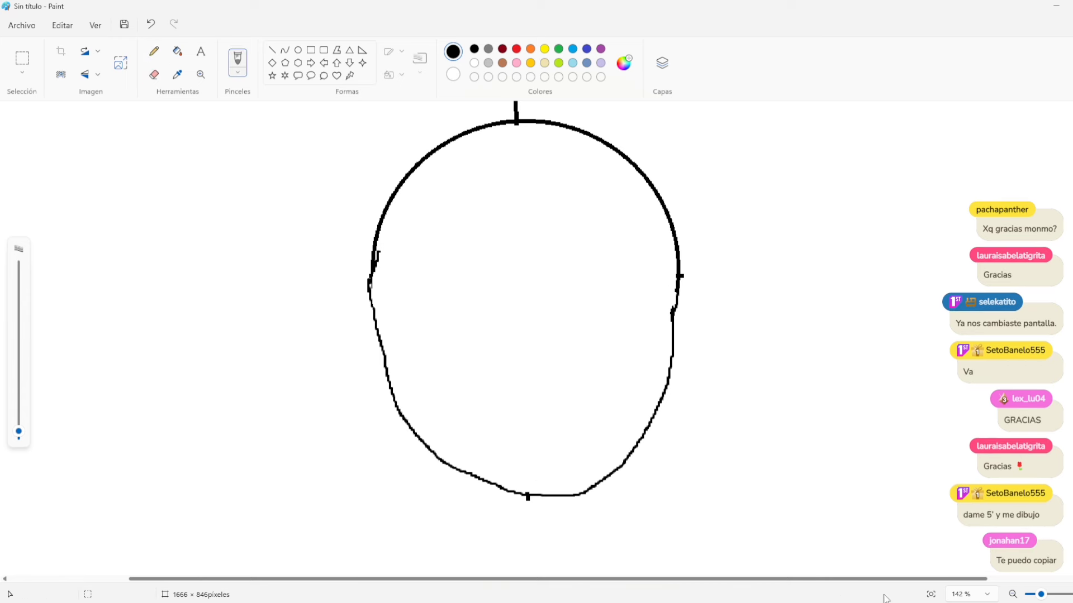
Step: Erase the upper arc of the circle, keeping the head outline from the temples down to the chin
drag(1041, 595, 1035, 594)
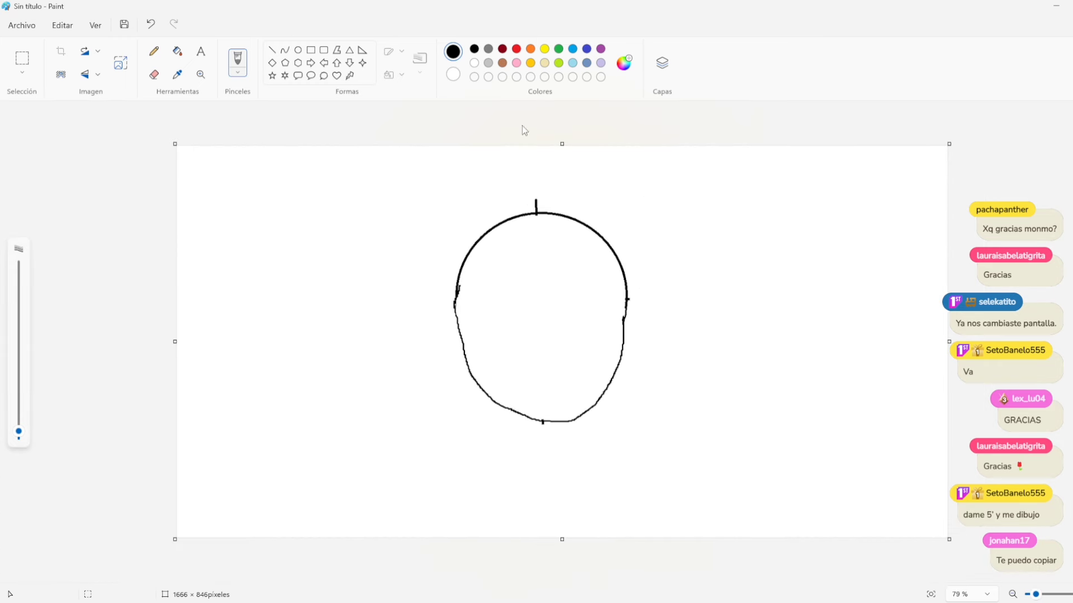
click(153, 74)
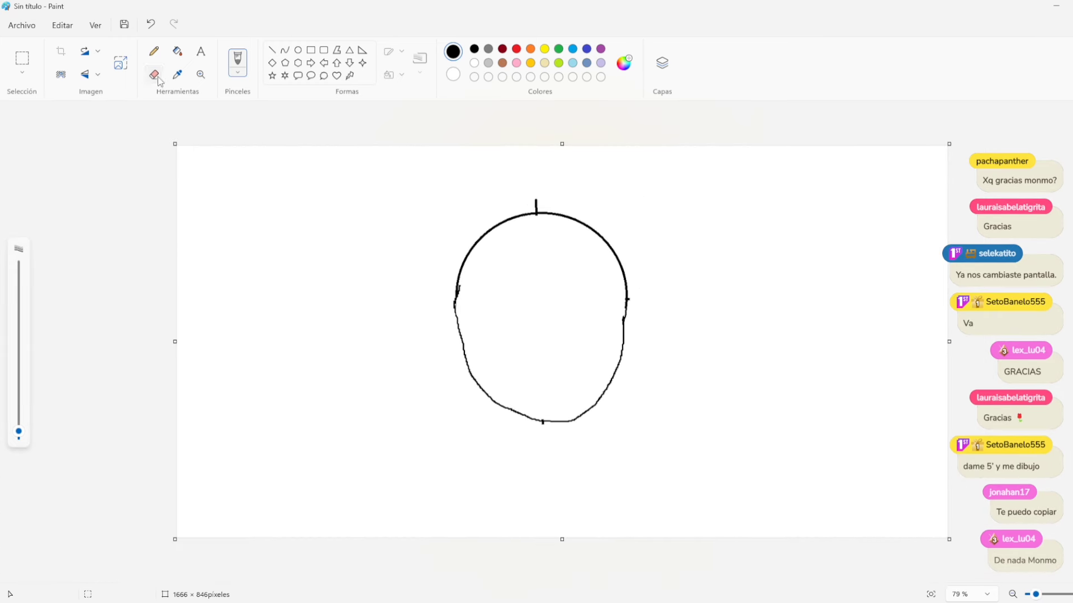
drag(549, 242, 464, 240)
Step: Draw a small narrow ear on each side of the face with the brush
click(237, 62)
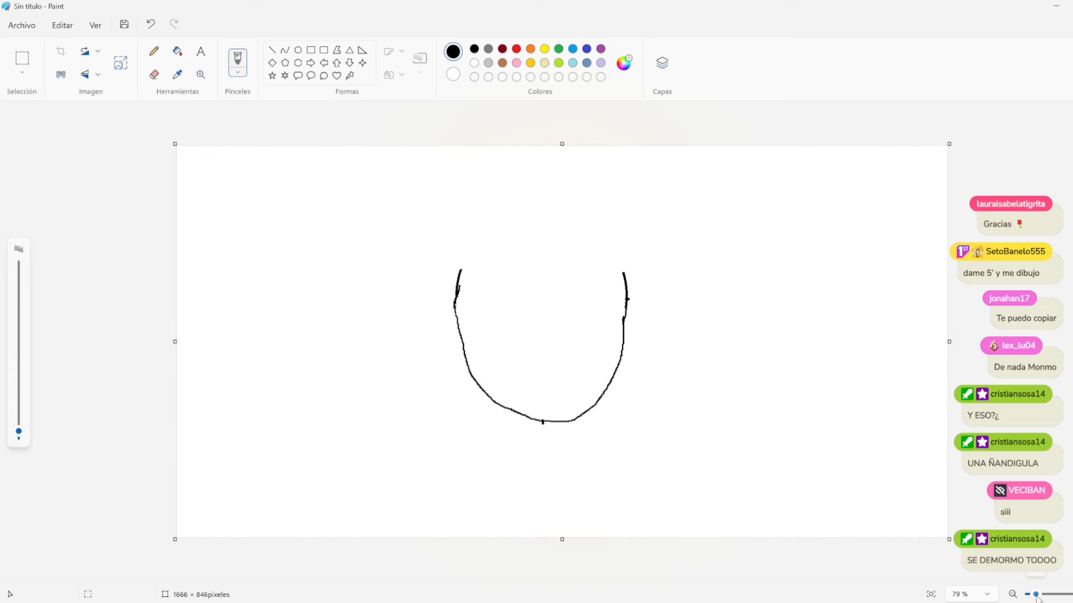
drag(1036, 594, 1039, 598)
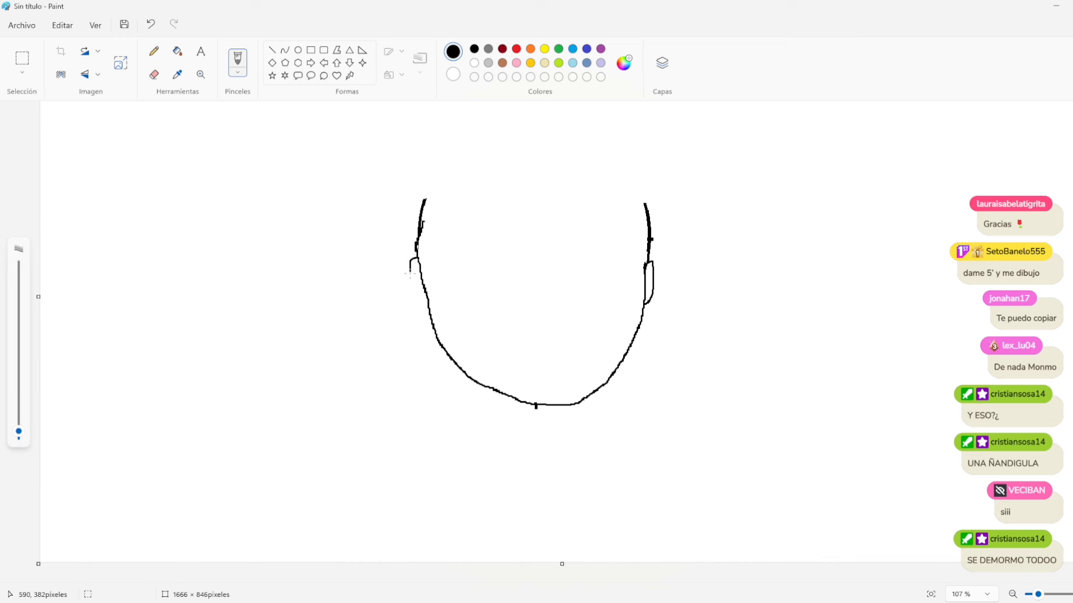
scroll(504, 251, up, 2)
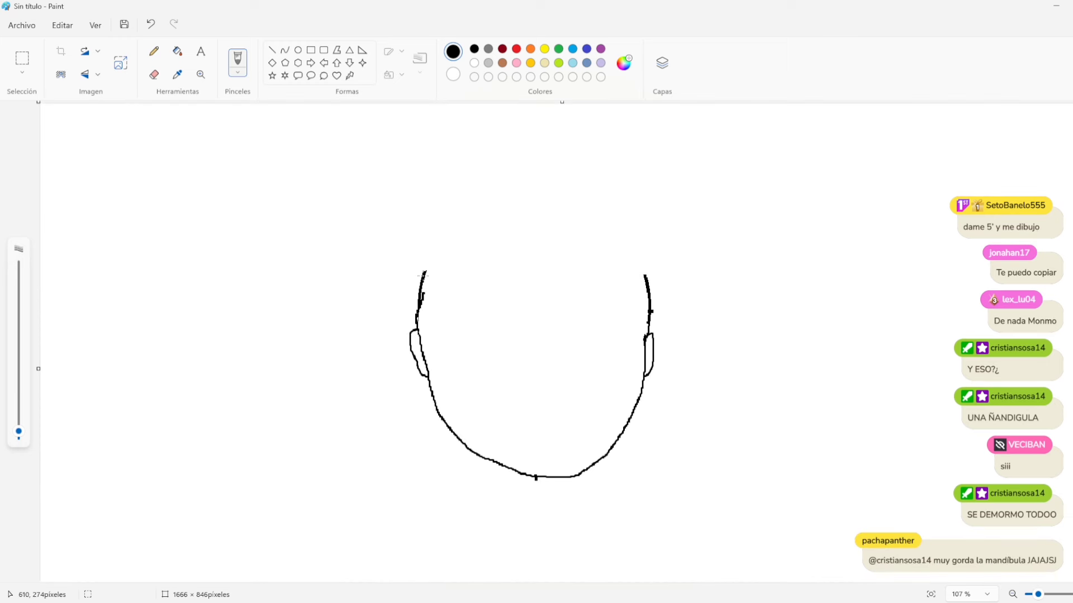
Step: Draw the hair as a curved hairline between the temples, a rounded crown over it and a wide bun on top
mouse_move(423, 274)
mouse_down()
mouse_move(505, 246)
mouse_move(576, 248)
mouse_move(639, 272)
mouse_up()
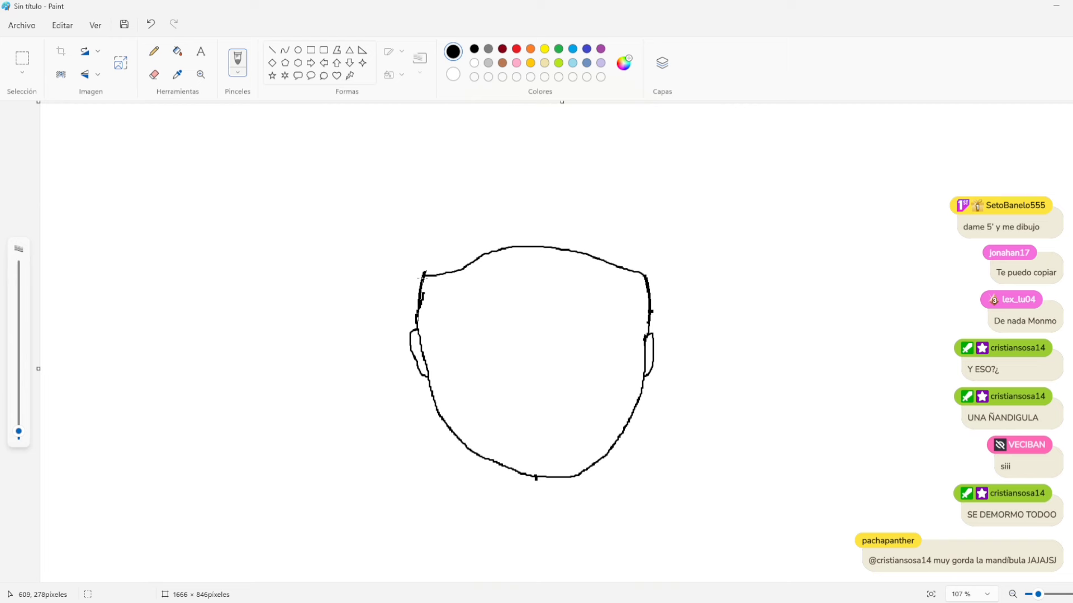
mouse_move(457, 232)
mouse_down()
mouse_move(522, 207)
mouse_move(568, 211)
mouse_move(636, 263)
mouse_up()
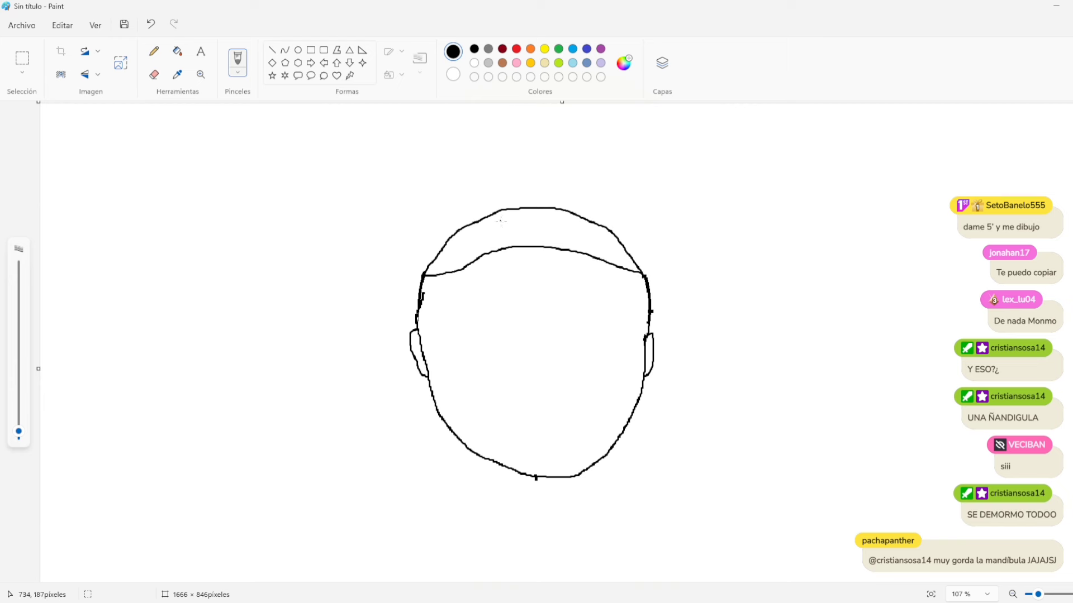
mouse_move(511, 208)
mouse_down()
mouse_move(468, 188)
mouse_move(484, 153)
mouse_move(553, 148)
mouse_move(598, 162)
mouse_move(601, 192)
mouse_move(567, 211)
mouse_up()
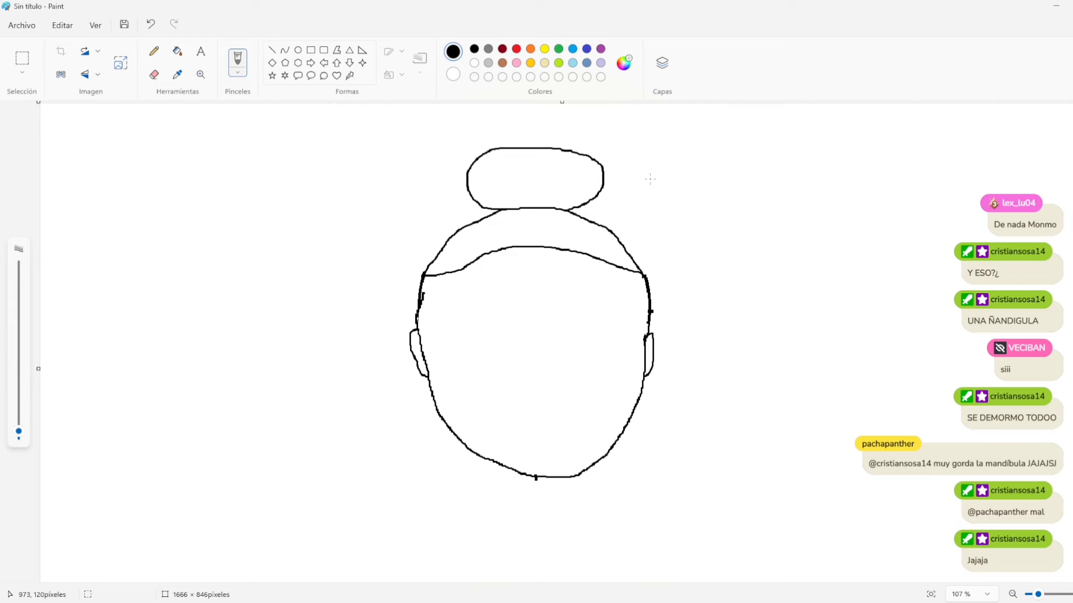
Step: Draw the outlines of two thick eyebrows below the hairline with the black brush
click(1040, 594)
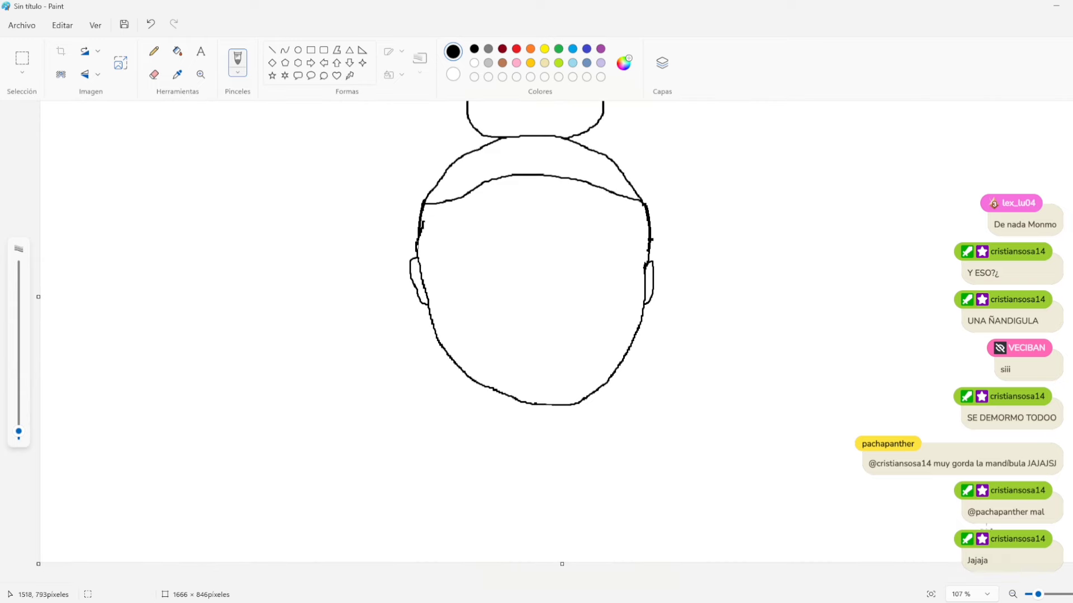
click(1043, 594)
click(1044, 594)
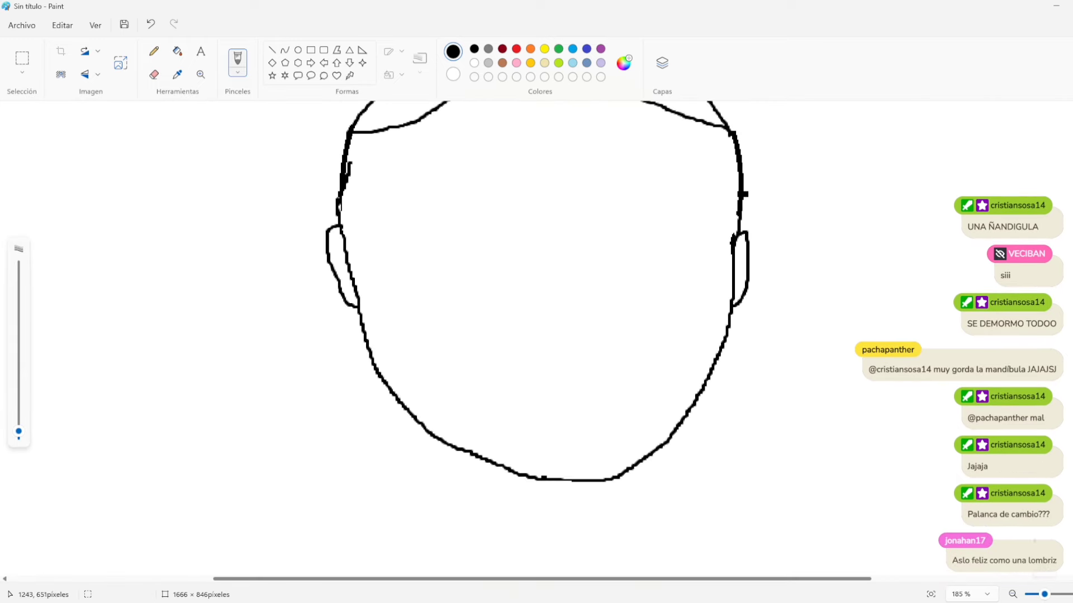
scroll(663, 230, up, 2)
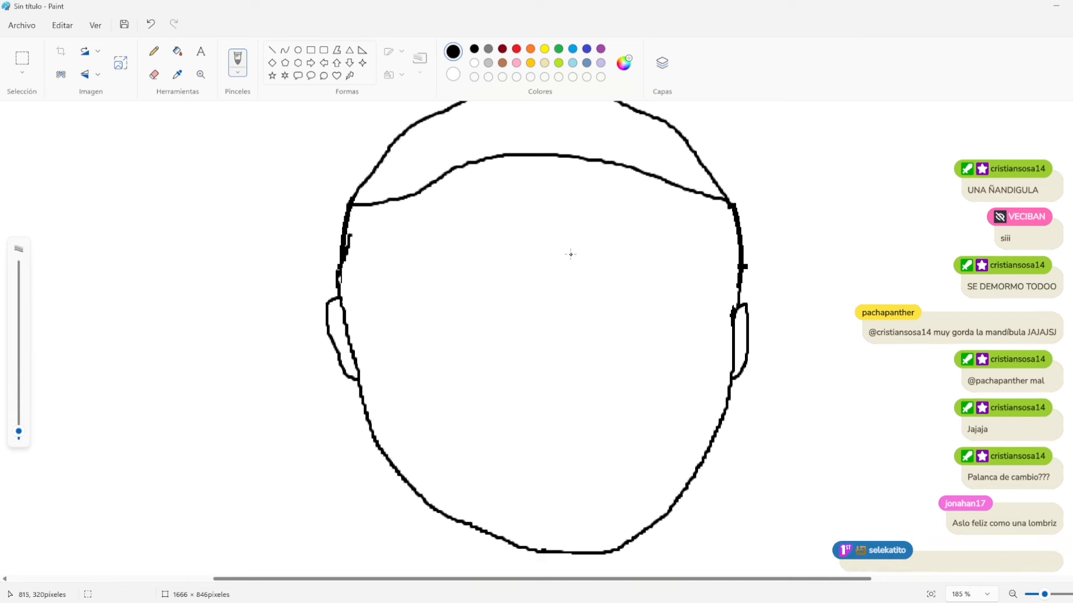
mouse_move(570, 254)
mouse_down()
mouse_move(573, 225)
mouse_move(635, 226)
mouse_move(677, 238)
mouse_move(701, 263)
mouse_move(642, 267)
mouse_move(491, 234)
mouse_move(387, 248)
mouse_move(367, 270)
mouse_move(491, 267)
mouse_up()
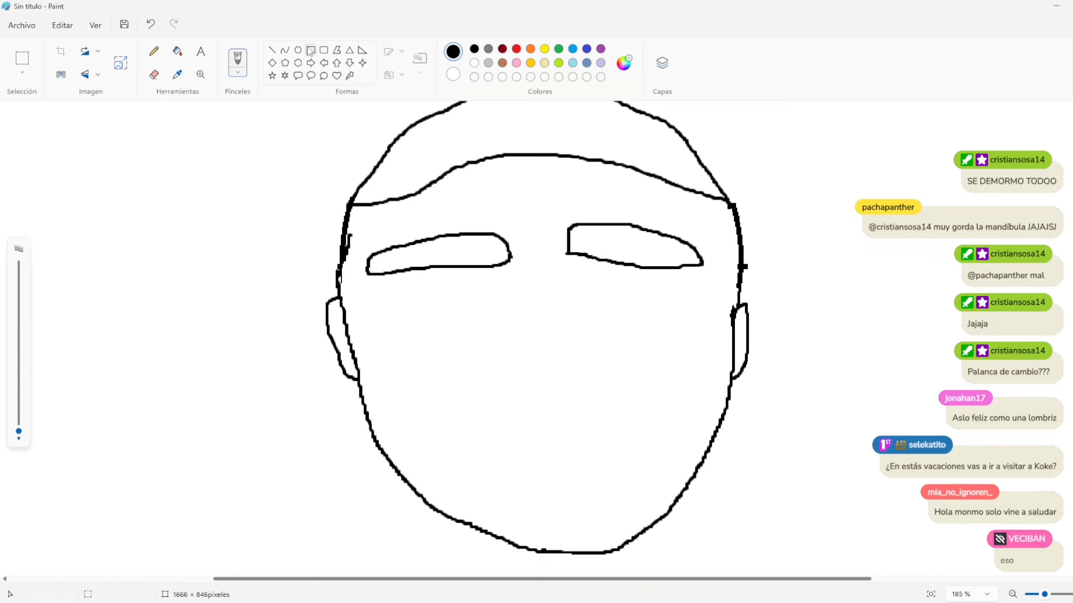
Step: Fill both eyebrow outlines with black
click(162, 79)
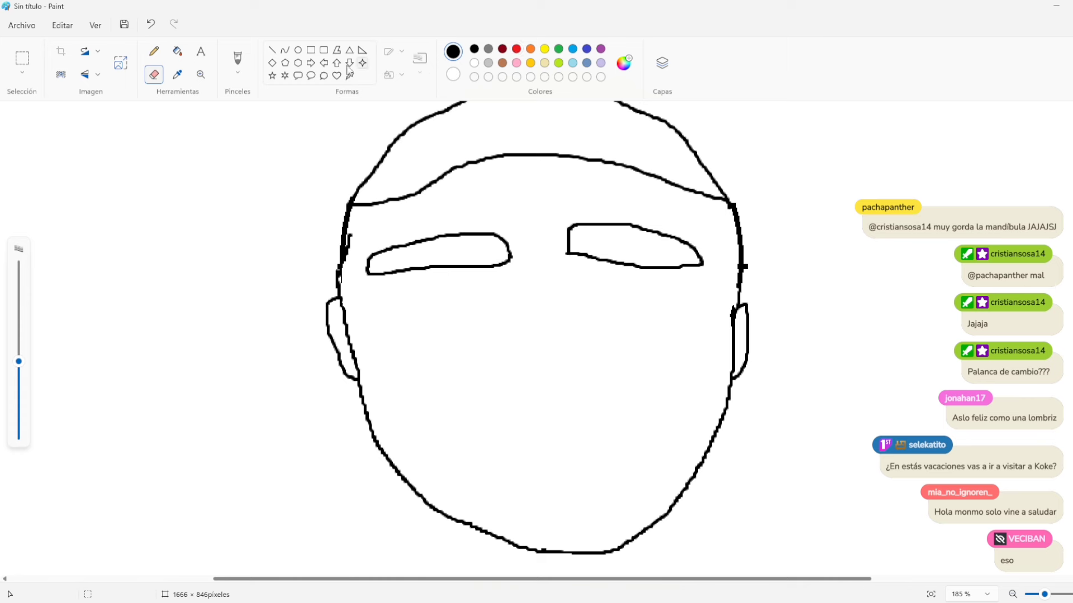
click(177, 56)
click(446, 246)
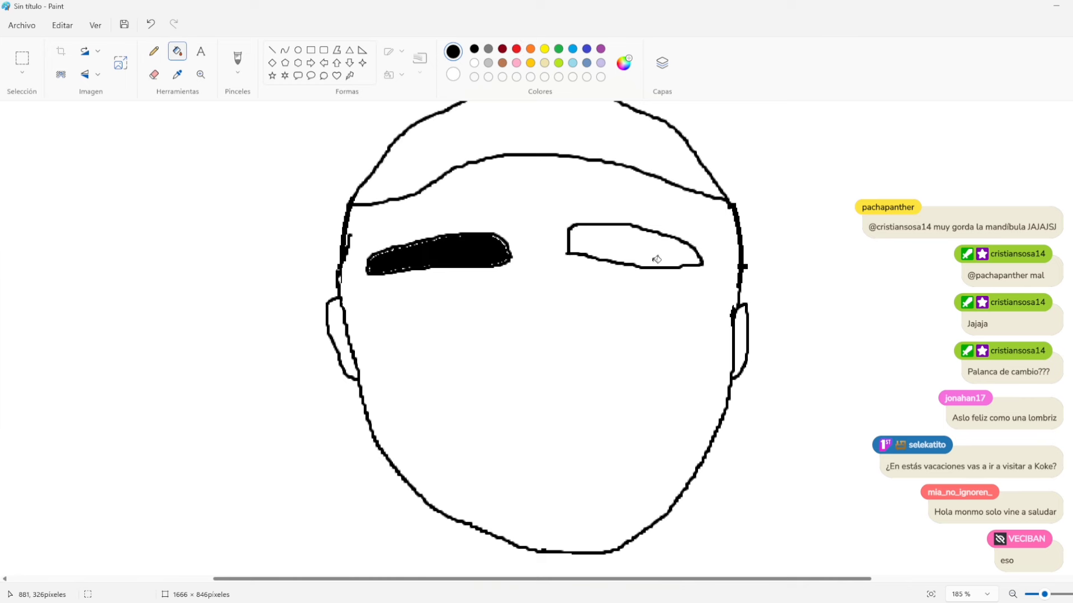
click(674, 260)
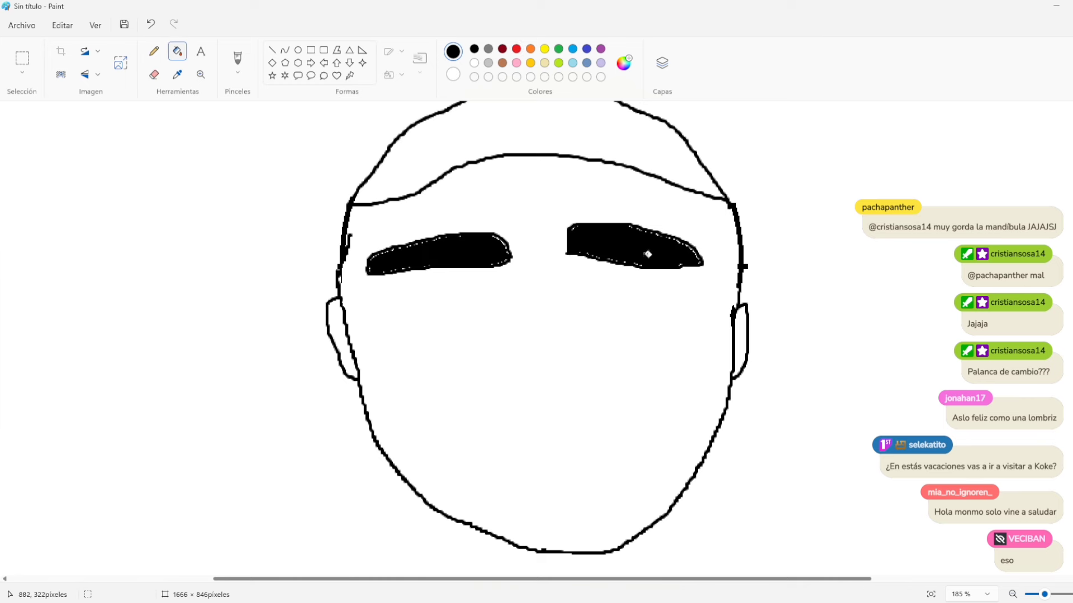
Step: Draw an eye outline under each eyebrow with the black brush and add a rounded iris inside each one
click(238, 59)
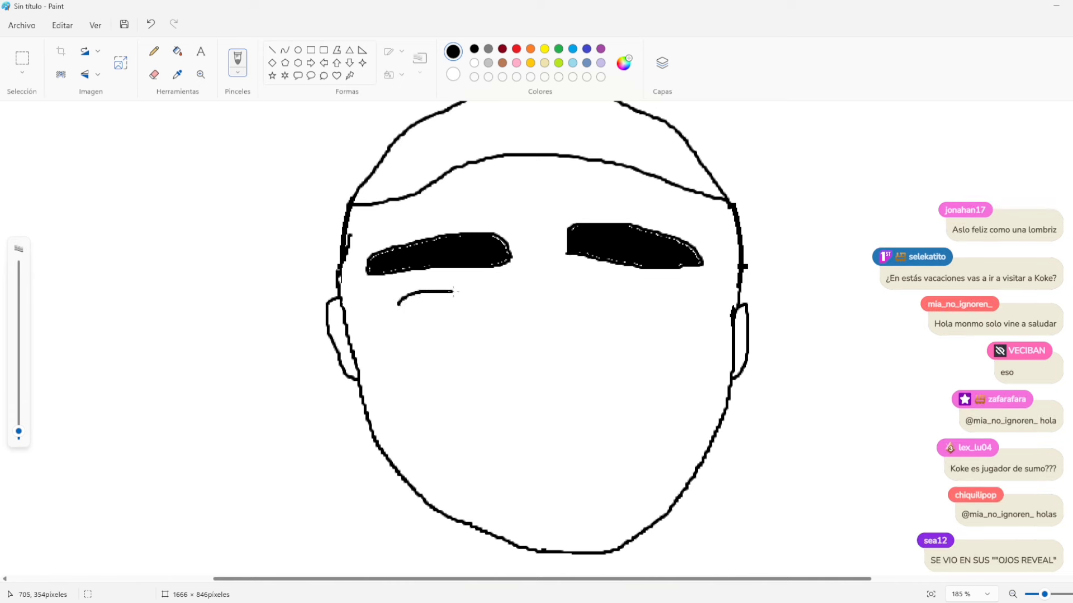
mouse_move(489, 308)
mouse_down()
mouse_move(459, 347)
mouse_move(428, 345)
mouse_move(400, 313)
mouse_move(426, 297)
mouse_move(473, 298)
mouse_up()
key(ctrl+z)
mouse_move(402, 307)
mouse_down()
mouse_move(412, 326)
mouse_move(461, 333)
mouse_move(474, 315)
mouse_up()
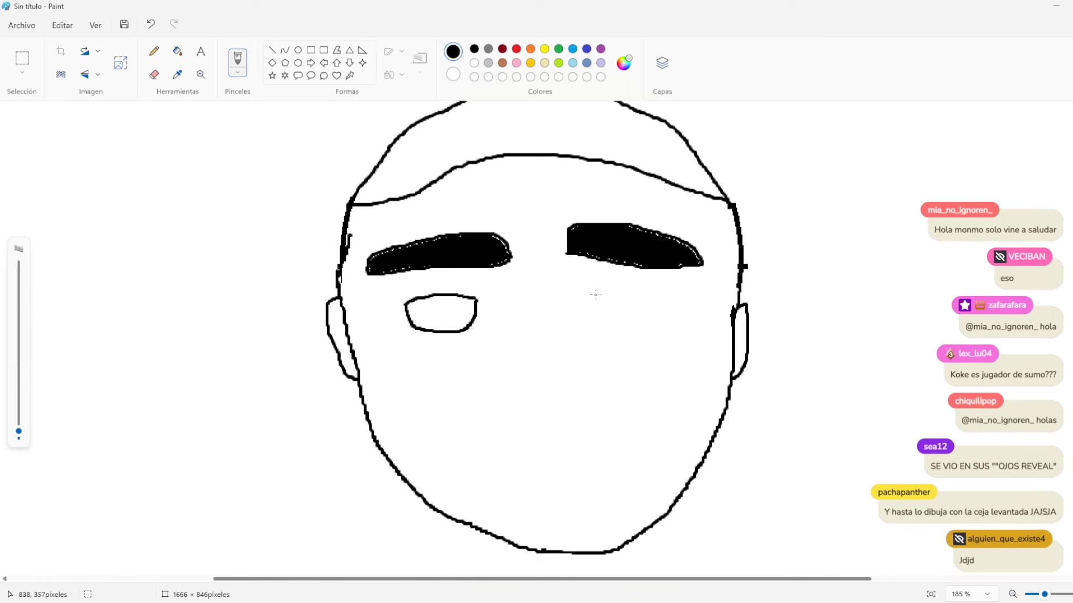
drag(586, 306, 609, 294)
mouse_move(593, 319)
mouse_down()
mouse_move(629, 337)
mouse_move(663, 312)
mouse_up()
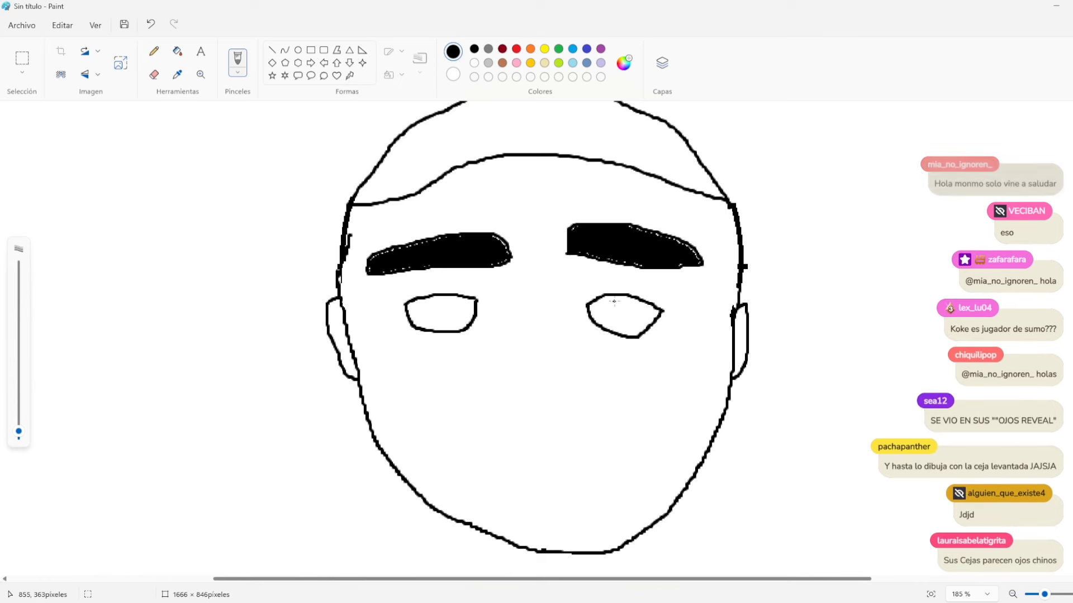
drag(604, 295, 602, 333)
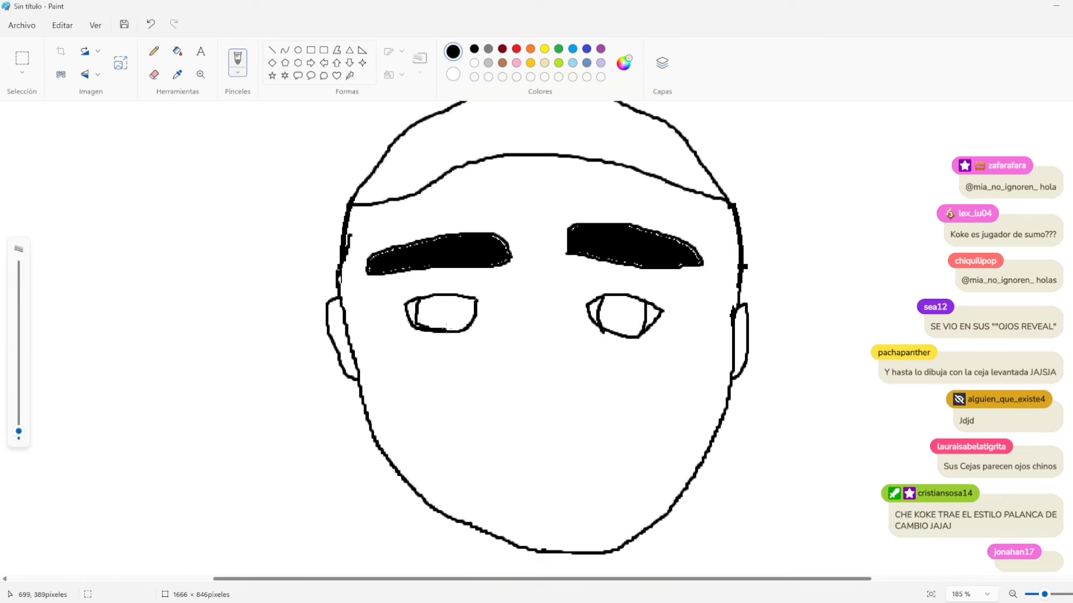
drag(456, 296, 461, 330)
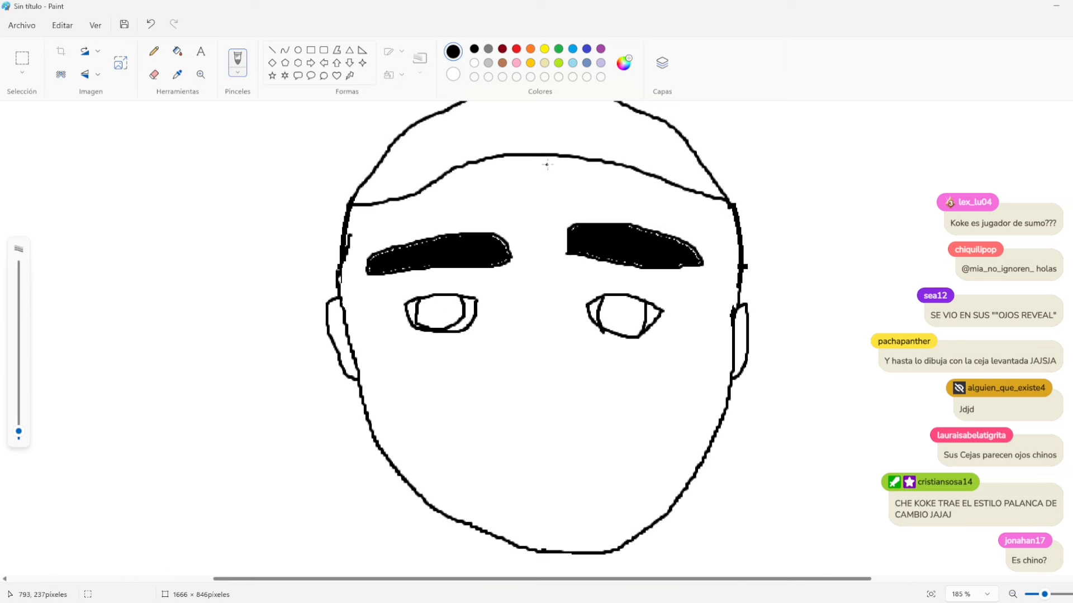
Step: Fill both irises with the custom brown #80543C and add a short vertical white highlight to each
click(503, 62)
click(628, 67)
drag(597, 212, 601, 244)
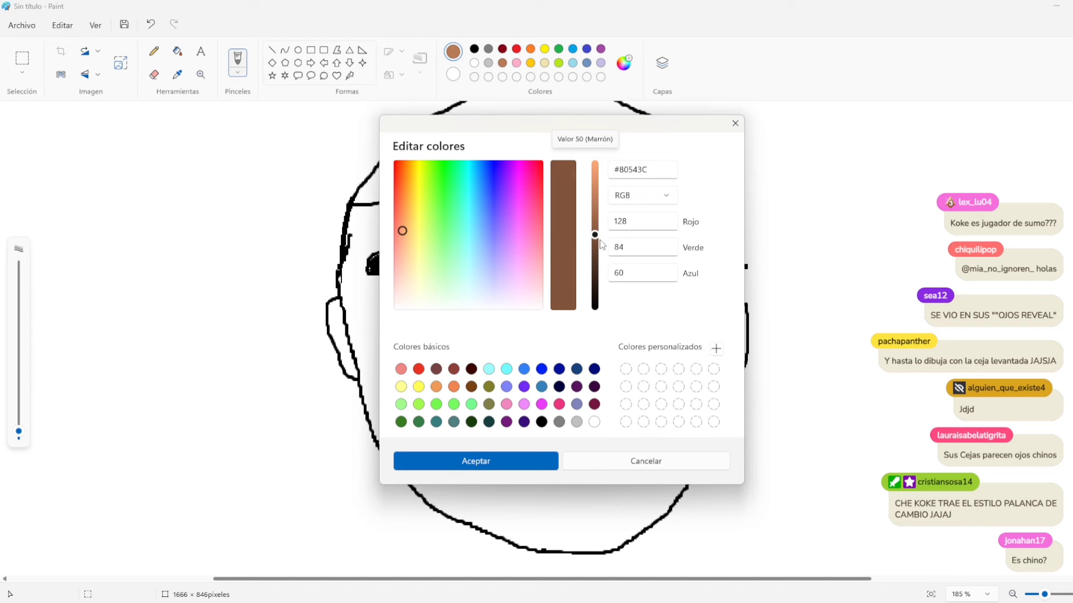
click(531, 461)
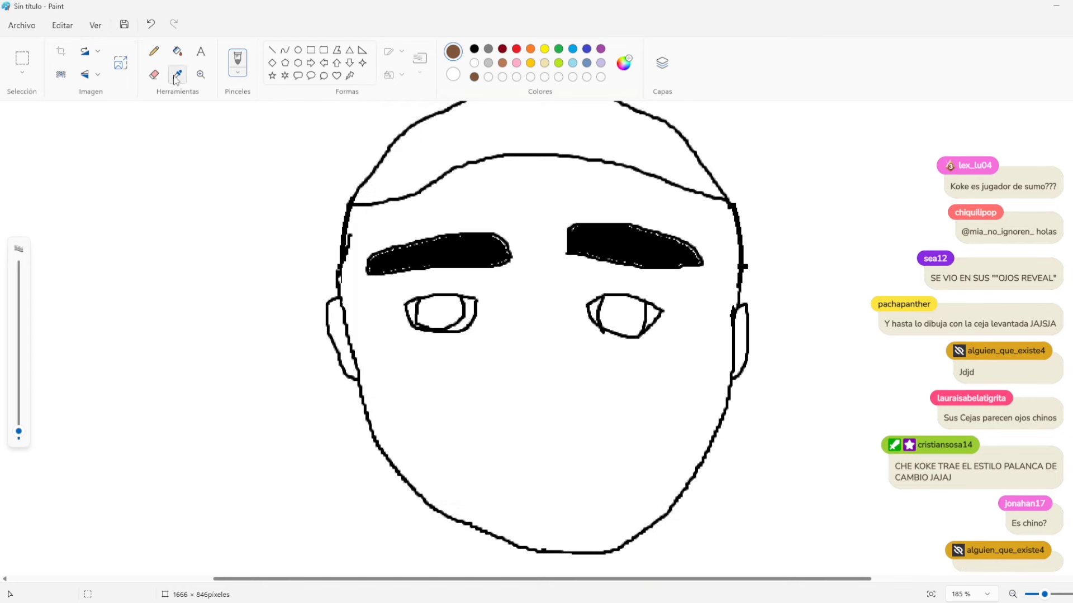
click(178, 53)
click(434, 307)
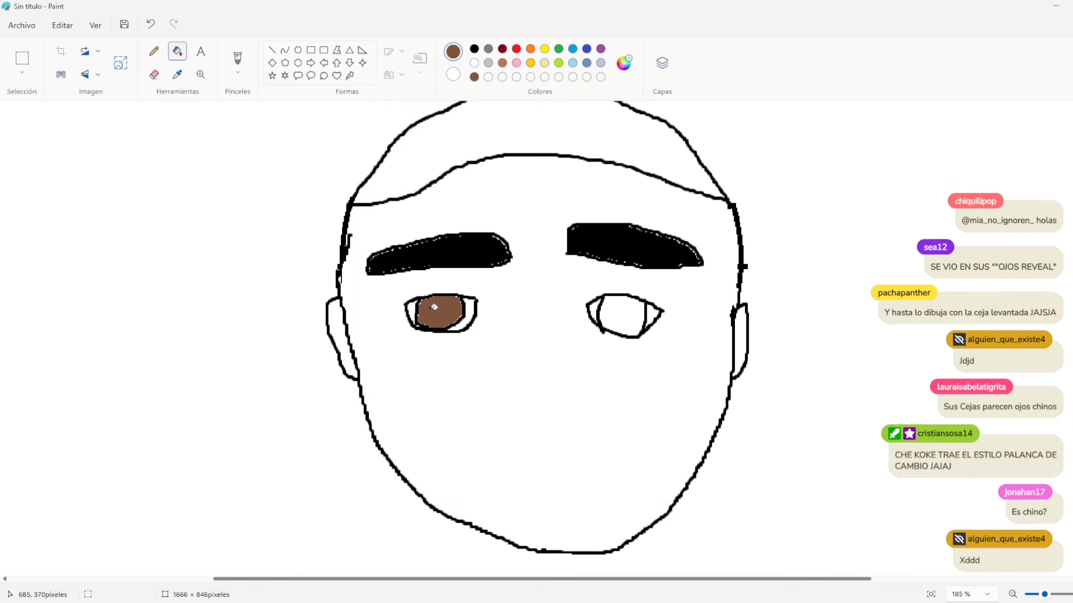
click(622, 314)
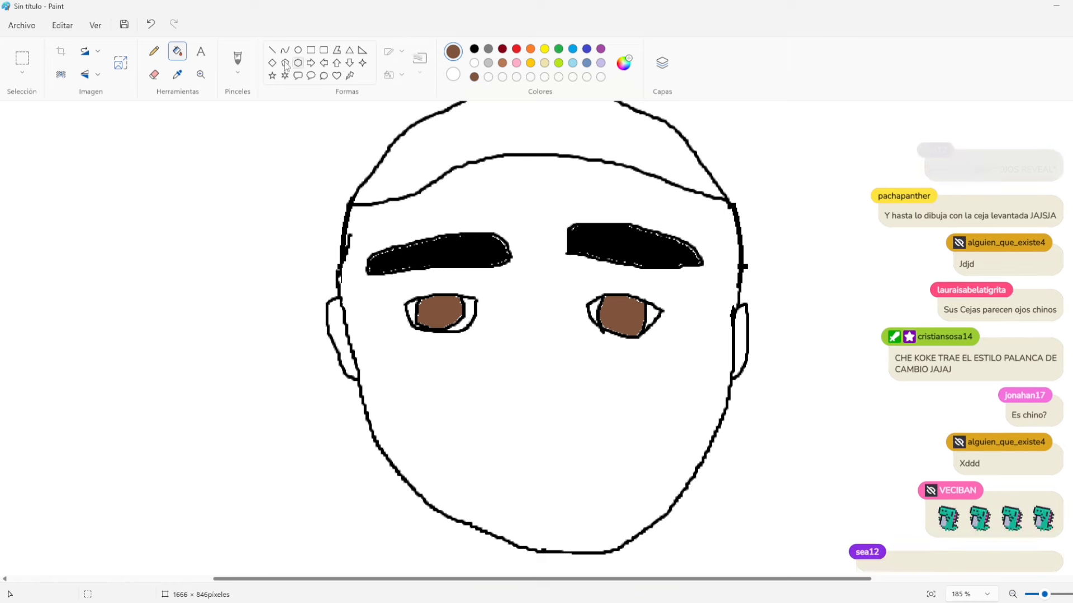
click(238, 58)
click(474, 62)
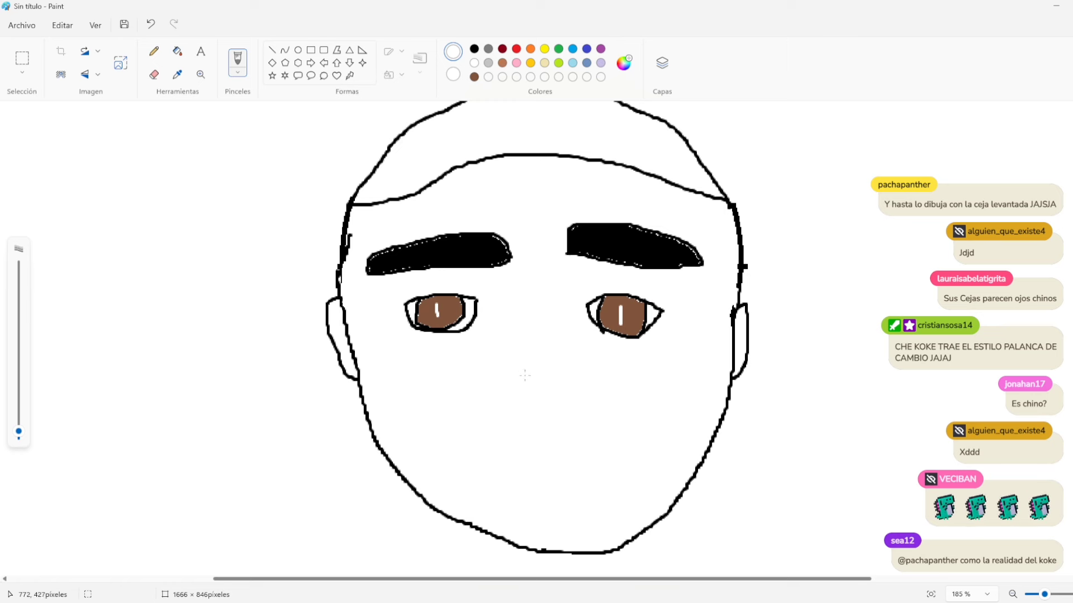
Step: Draw a black nose between the eyes and the mouth area as a slanted line with a short hook at its base, undoing unsuitable strokes
click(474, 48)
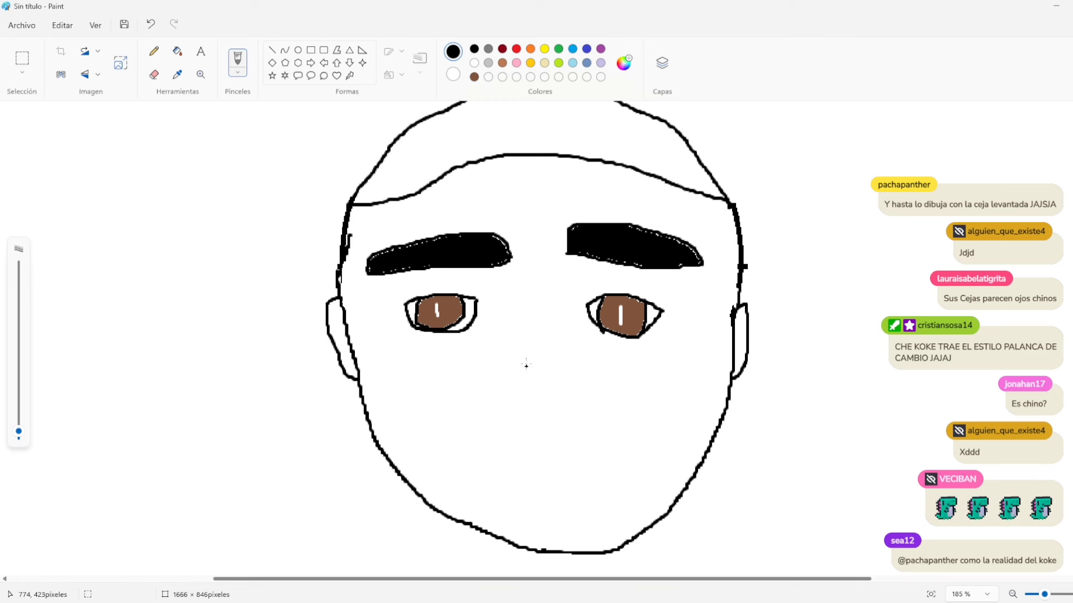
drag(528, 355, 528, 389)
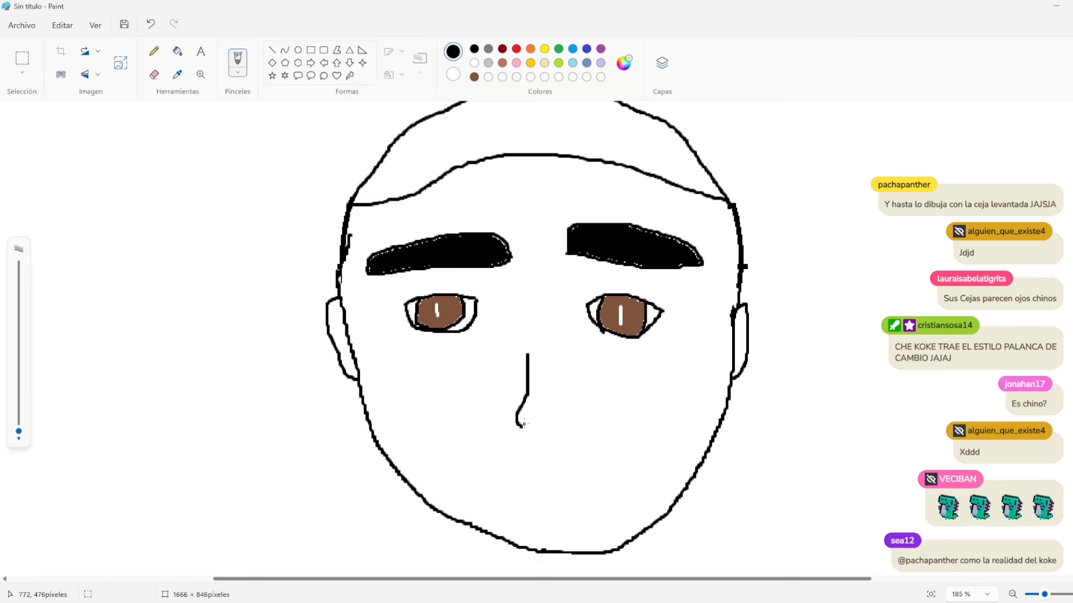
key(ctrl+z)
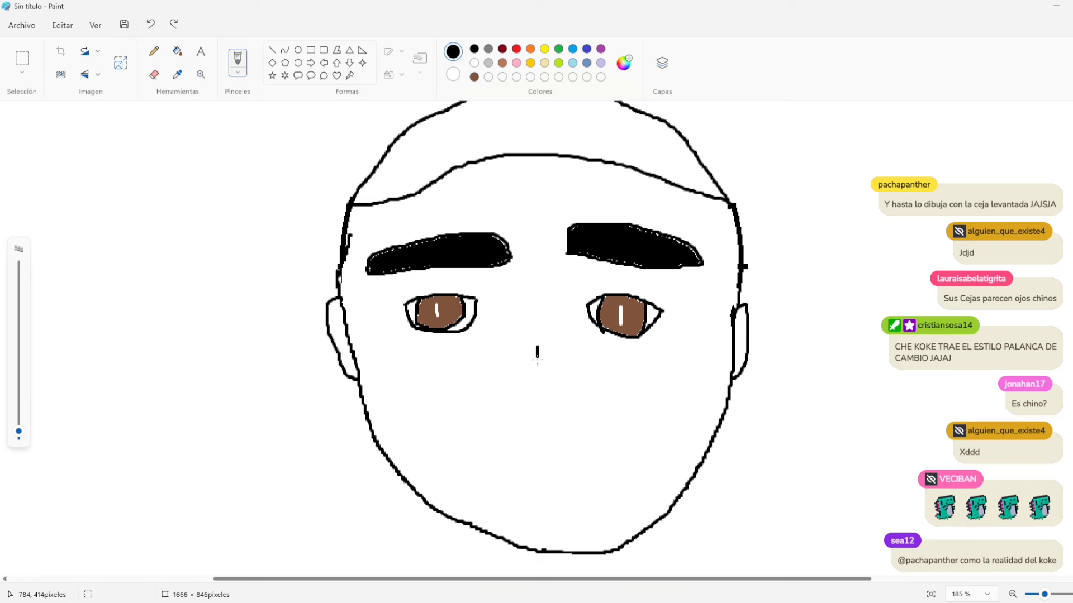
drag(537, 358, 531, 396)
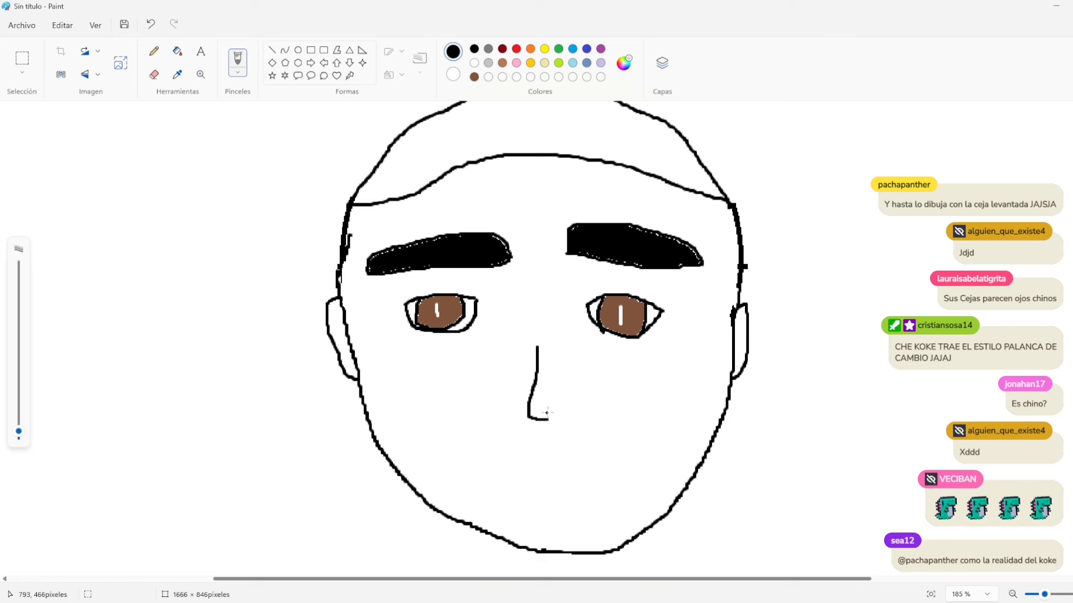
key(ctrl+z)
drag(529, 362, 520, 410)
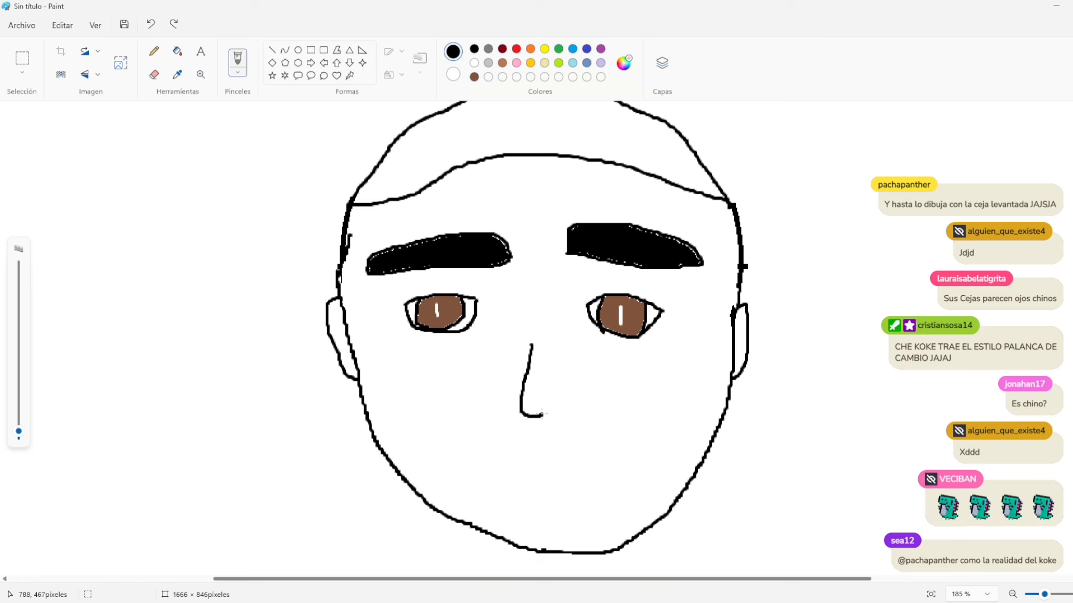
key(ctrl+z)
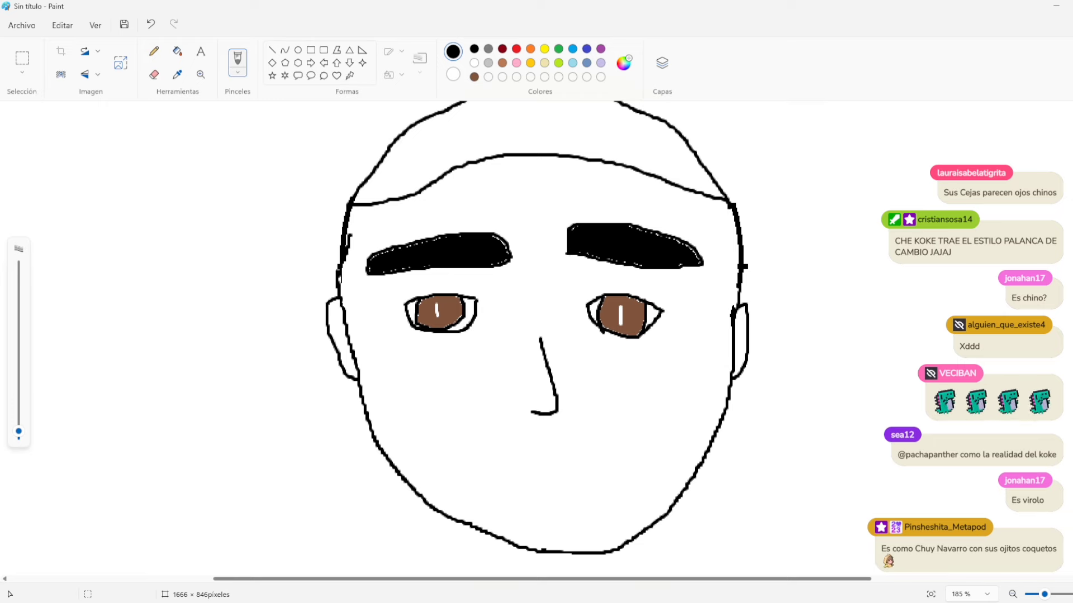
Step: Fill the hair crown and the bun with the custom dark brown #361816
scroll(642, 478, up, 3)
scroll(643, 509, up, 2)
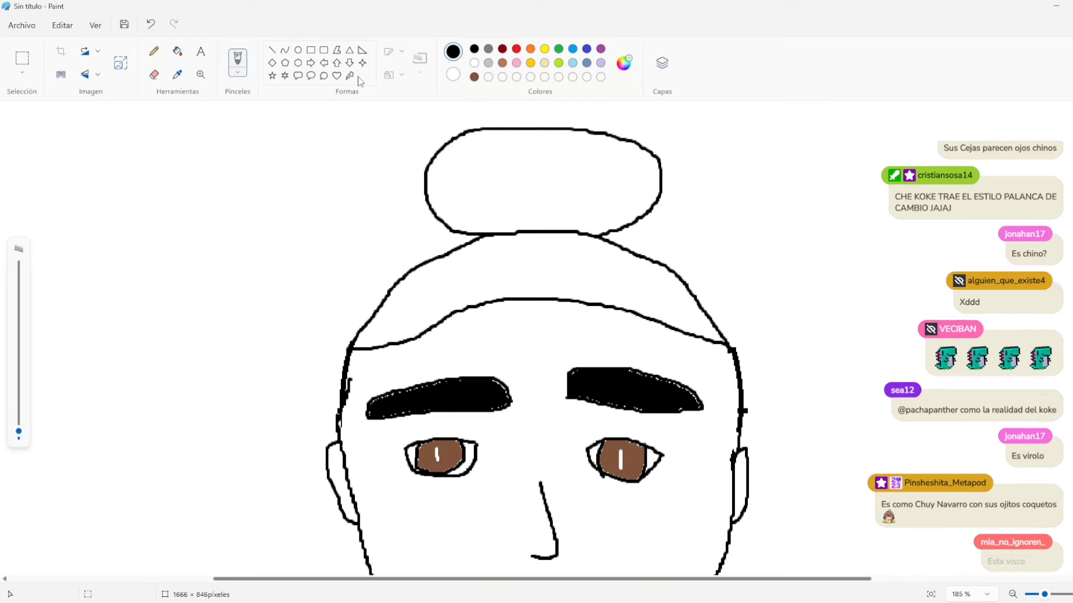
click(177, 51)
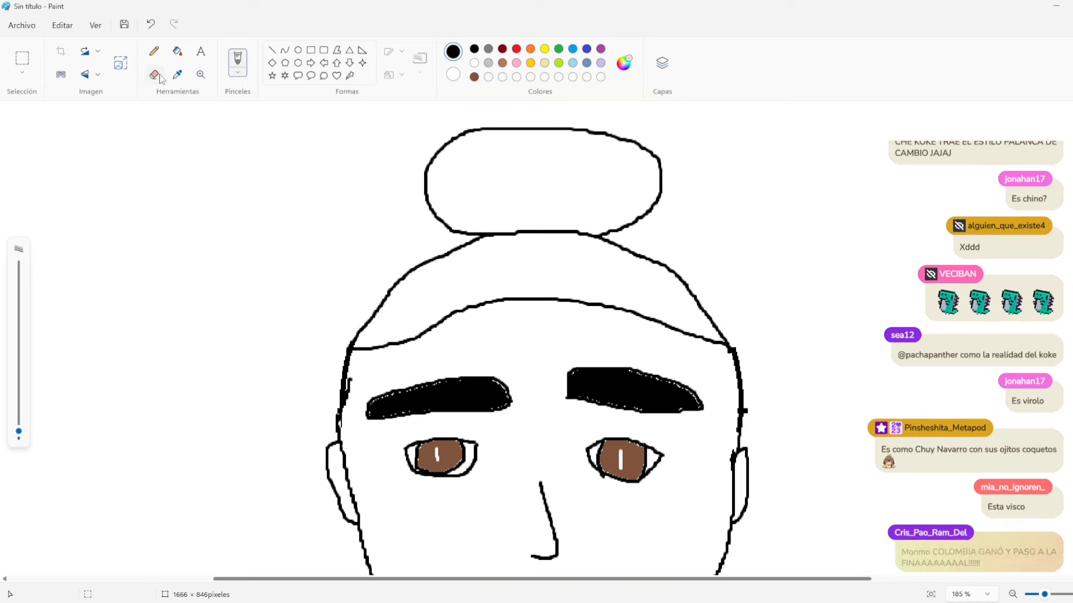
click(624, 62)
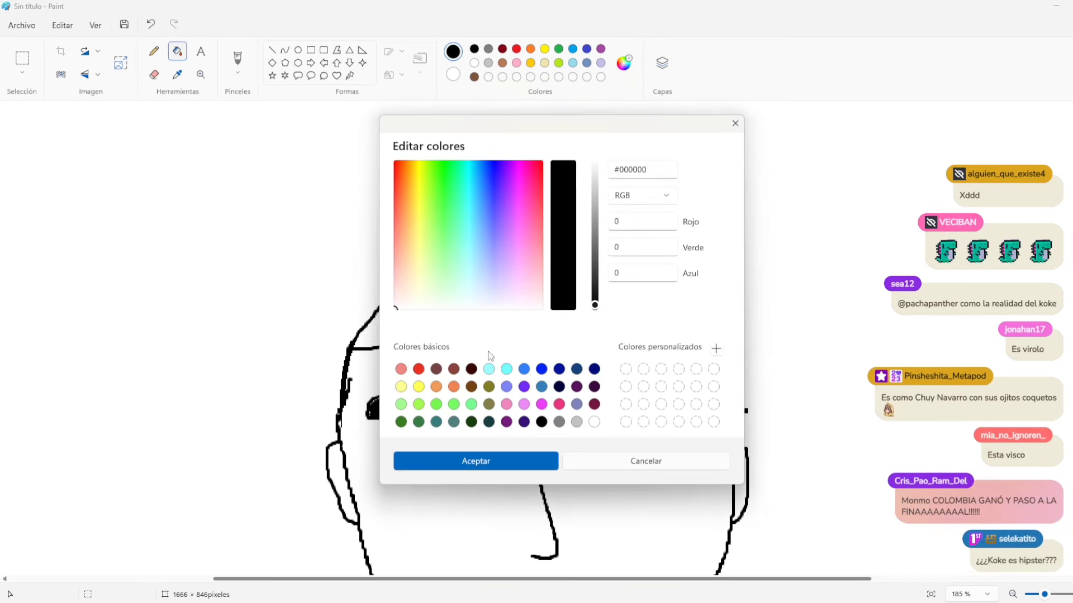
click(453, 369)
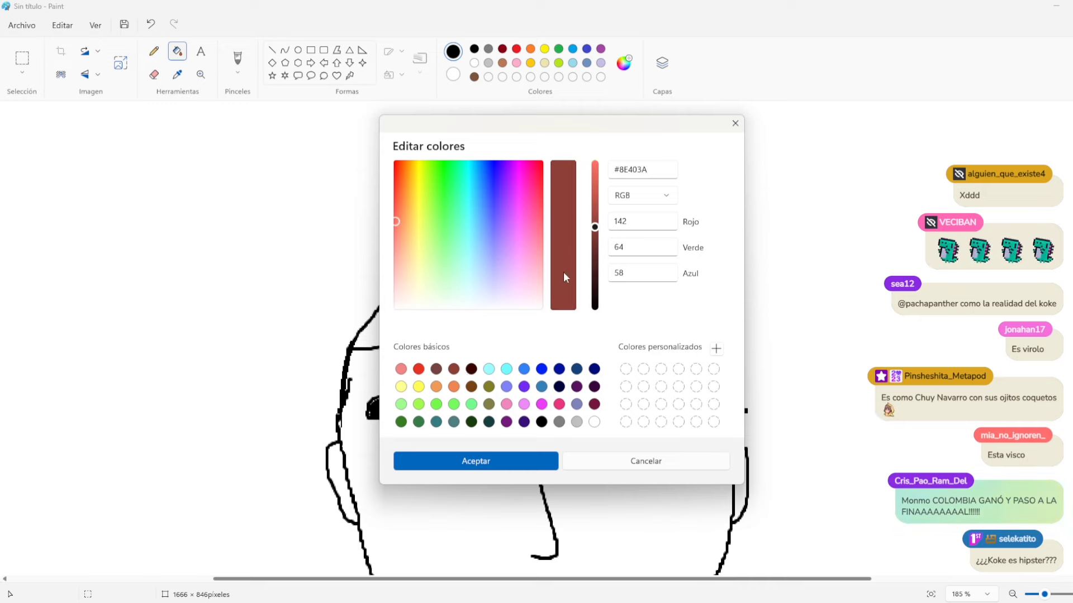
click(595, 276)
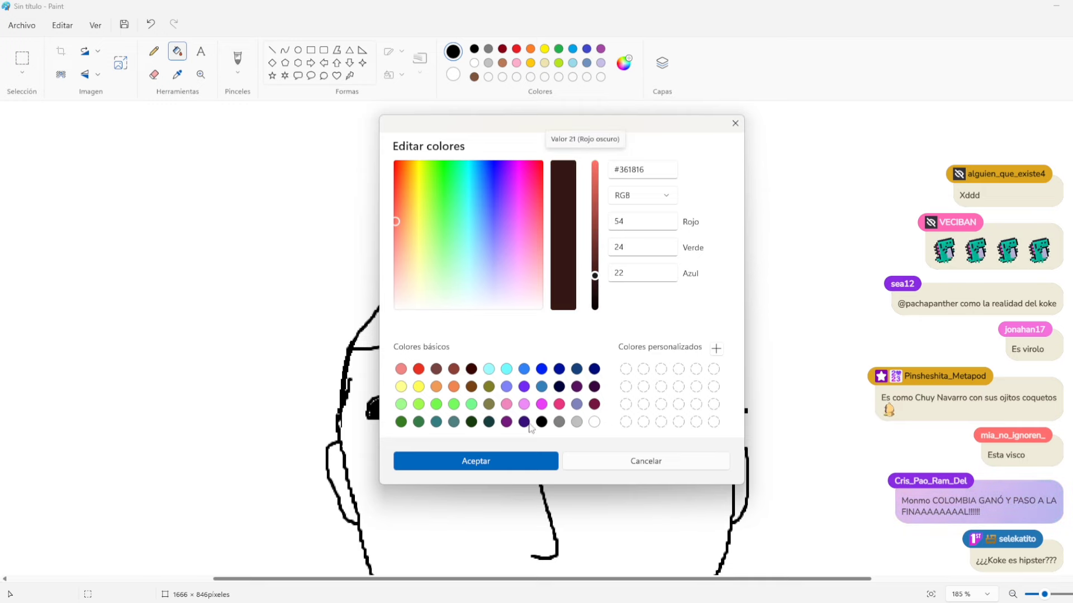
click(521, 458)
click(498, 281)
click(505, 207)
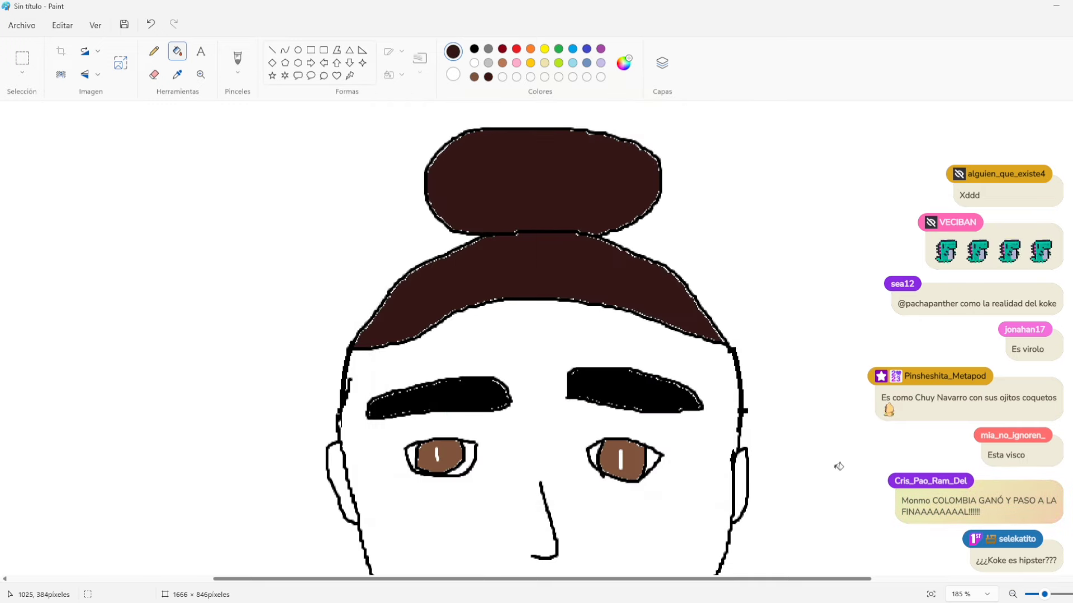
Step: Draw a wide pair of full lips in black below the nose, with a curved line separating the upper and lower lip
scroll(838, 464, down, 4)
scroll(558, 335, up, 4)
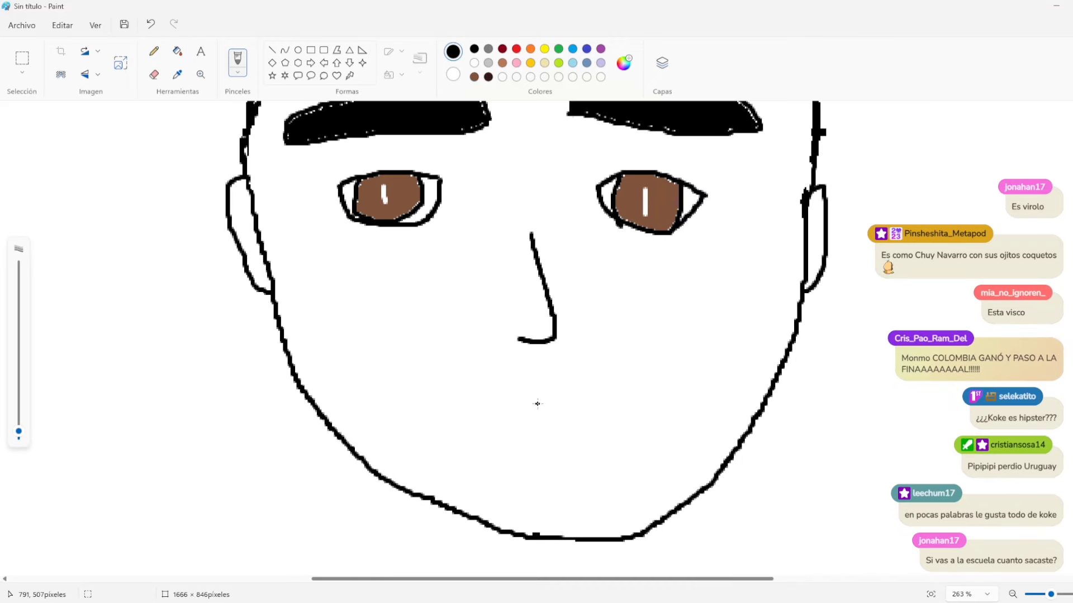
mouse_move(538, 403)
mouse_down()
mouse_move(560, 389)
mouse_move(591, 394)
mouse_move(662, 420)
mouse_move(647, 447)
mouse_move(611, 466)
mouse_move(497, 478)
mouse_move(449, 453)
mouse_move(434, 410)
mouse_move(467, 396)
mouse_move(537, 401)
mouse_up()
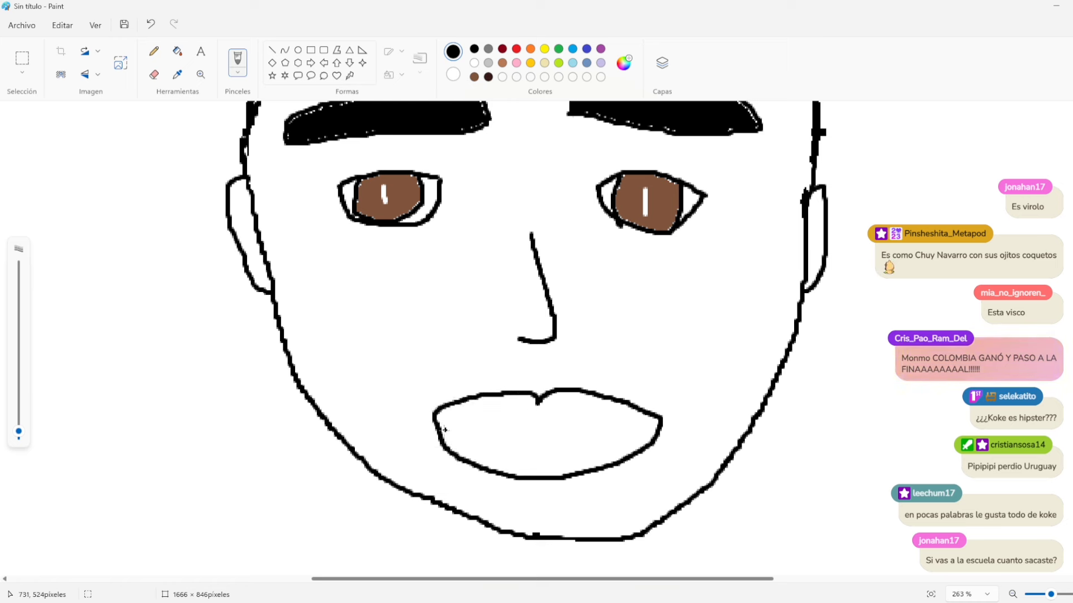
mouse_move(436, 420)
mouse_down()
mouse_move(534, 447)
mouse_move(584, 447)
mouse_move(660, 420)
mouse_up()
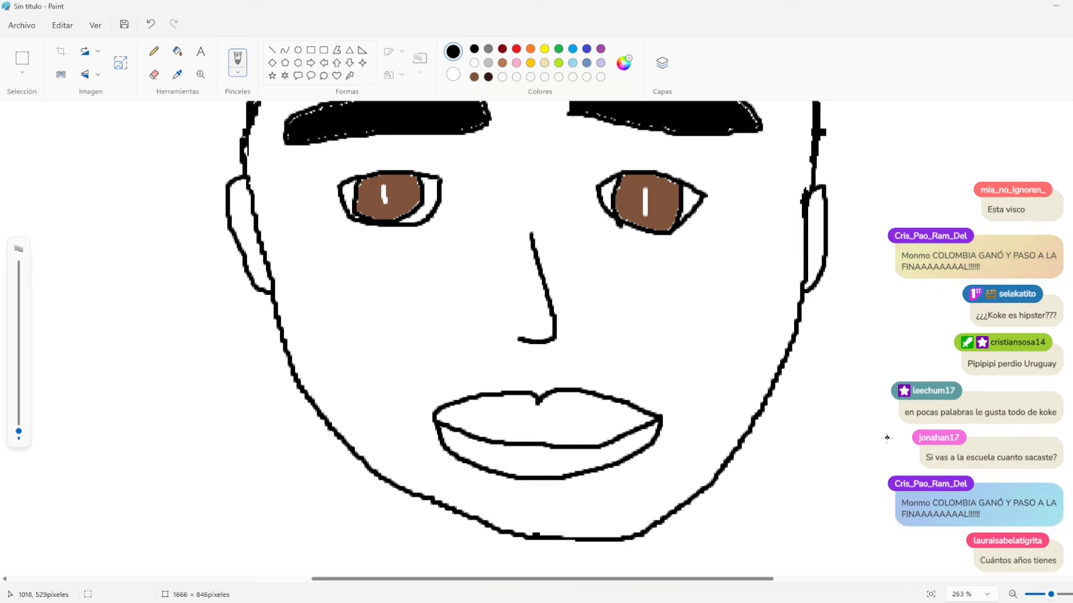
scroll(894, 391, down, 3)
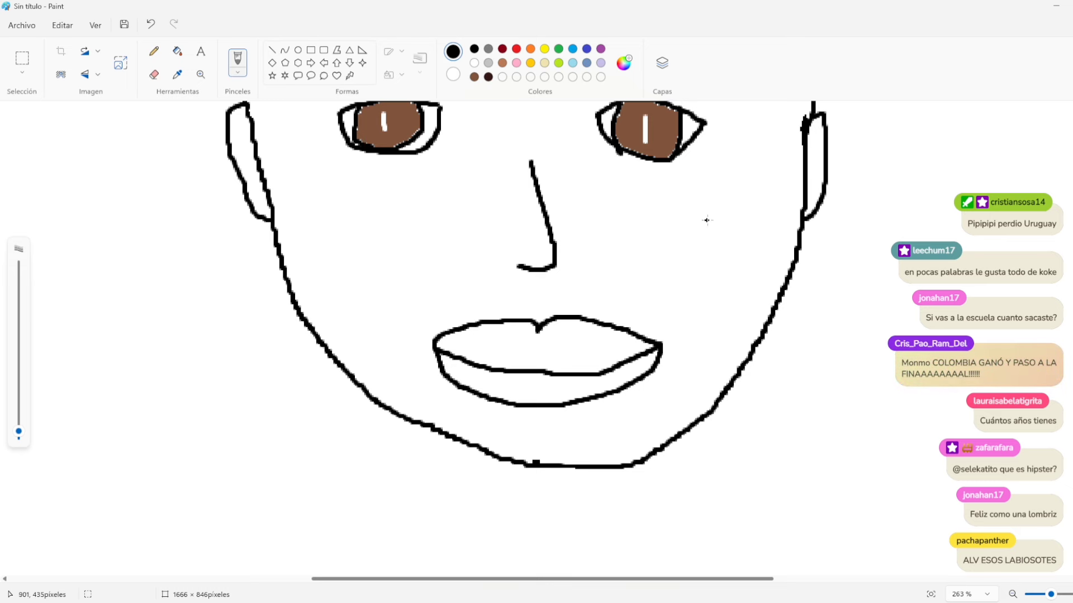
scroll(707, 221, down, 2)
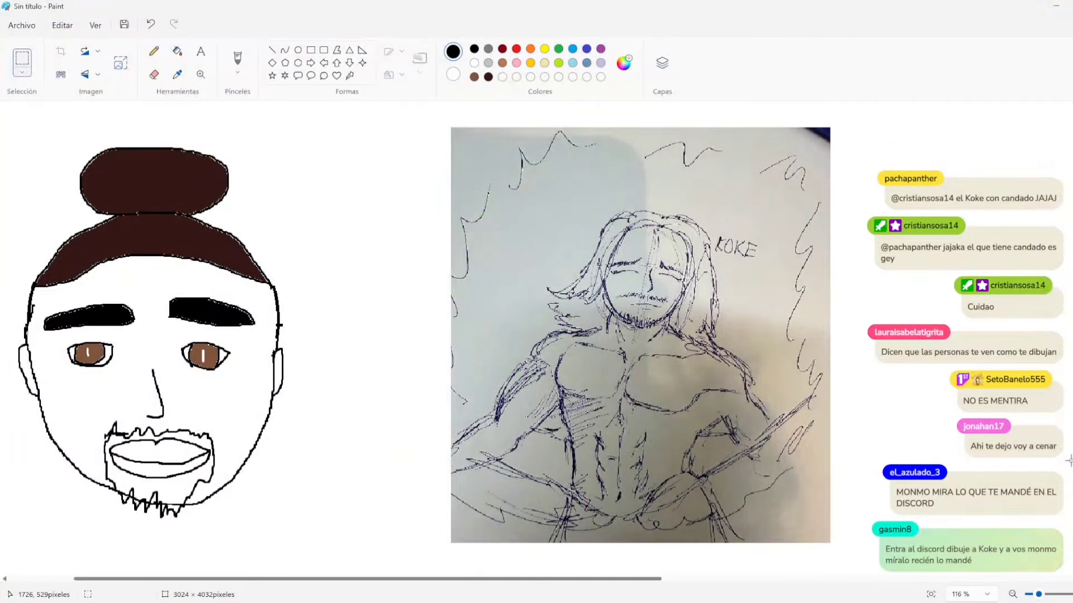
Step: Examine the Koke pen sketch beside the bun-haired portrait, and the Monmo drawings collected in the other Paint window
key(alt+Tab)
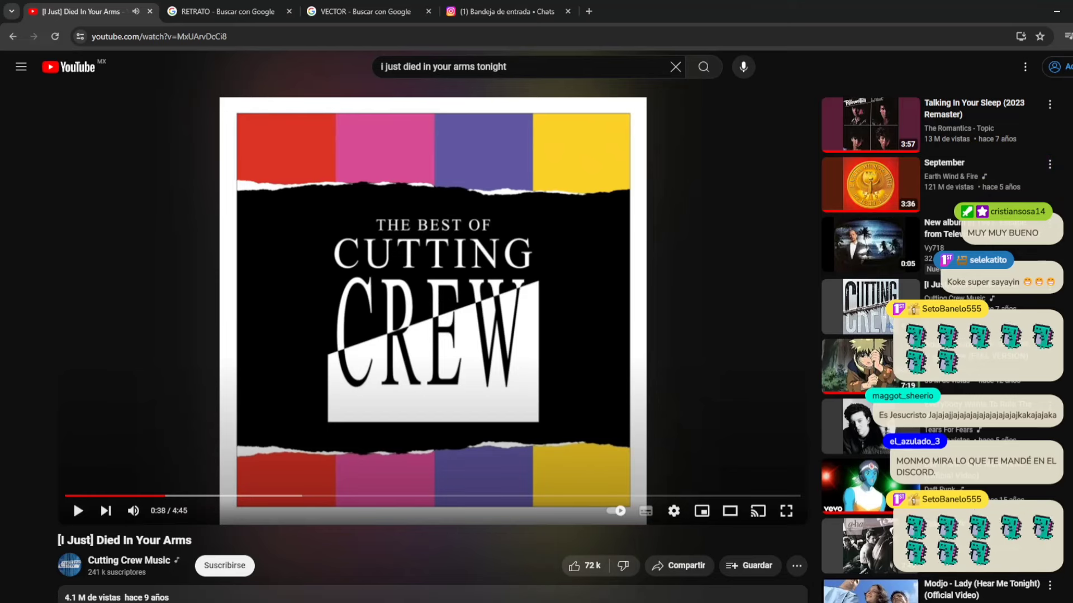
click(761, 565)
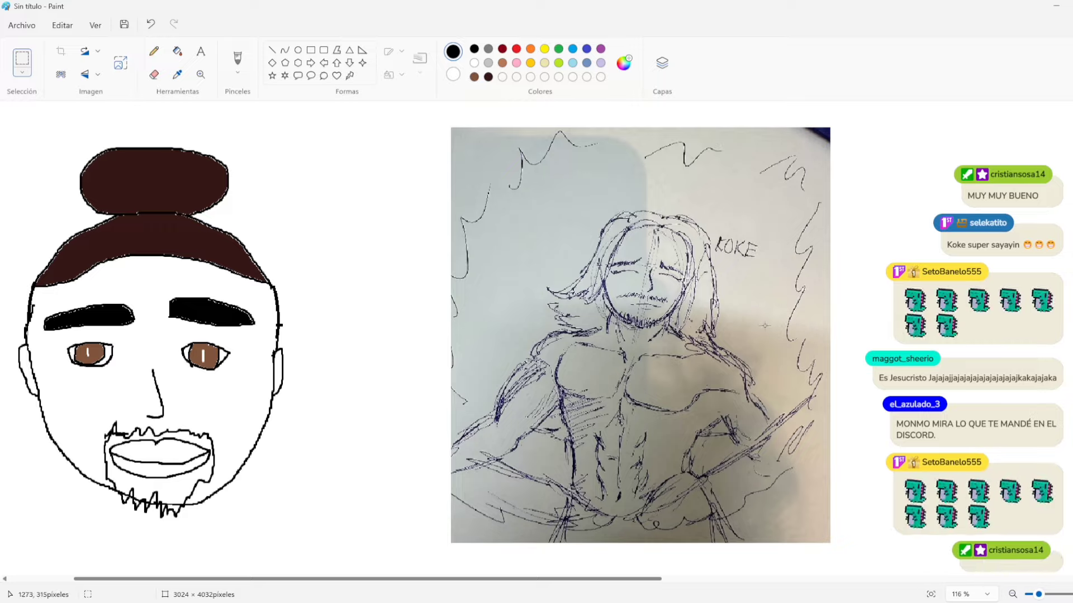
click(1042, 595)
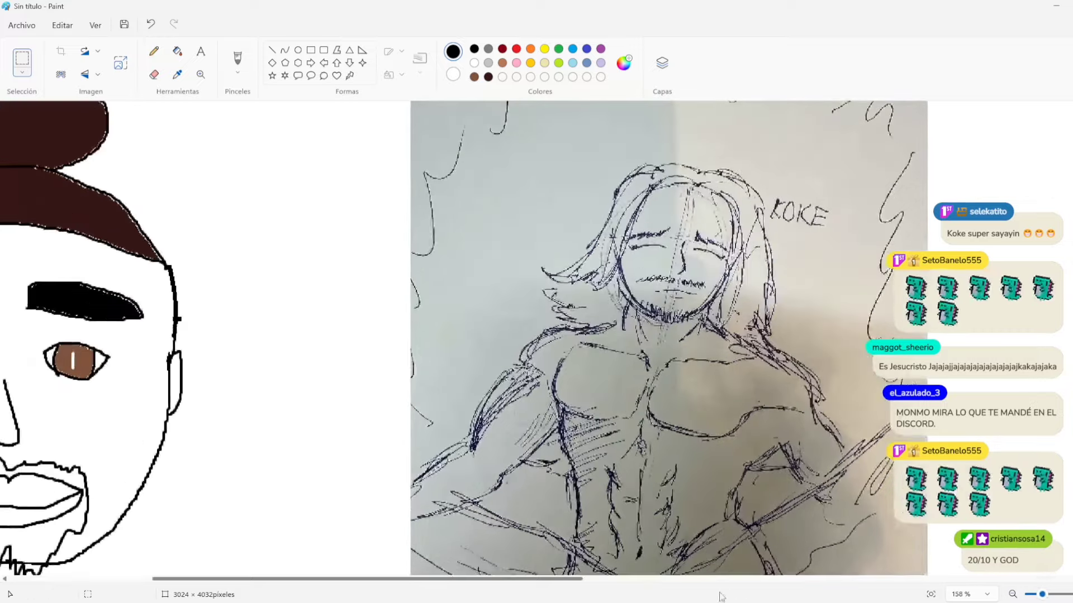
mouse_move(584, 581)
mouse_down()
mouse_move(656, 584)
mouse_move(647, 582)
mouse_up()
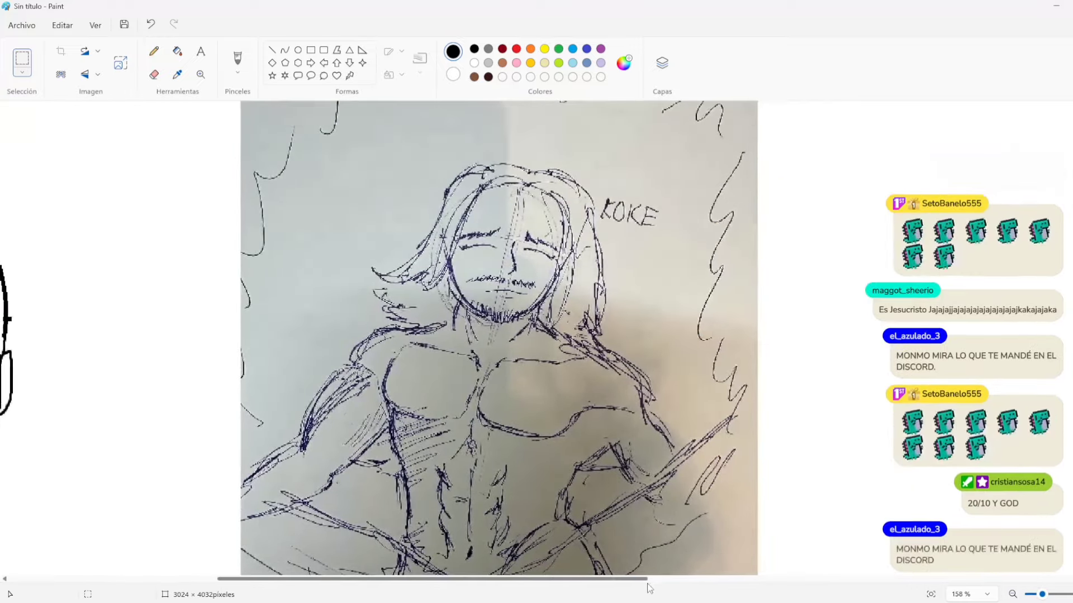
mouse_move(526, 602)
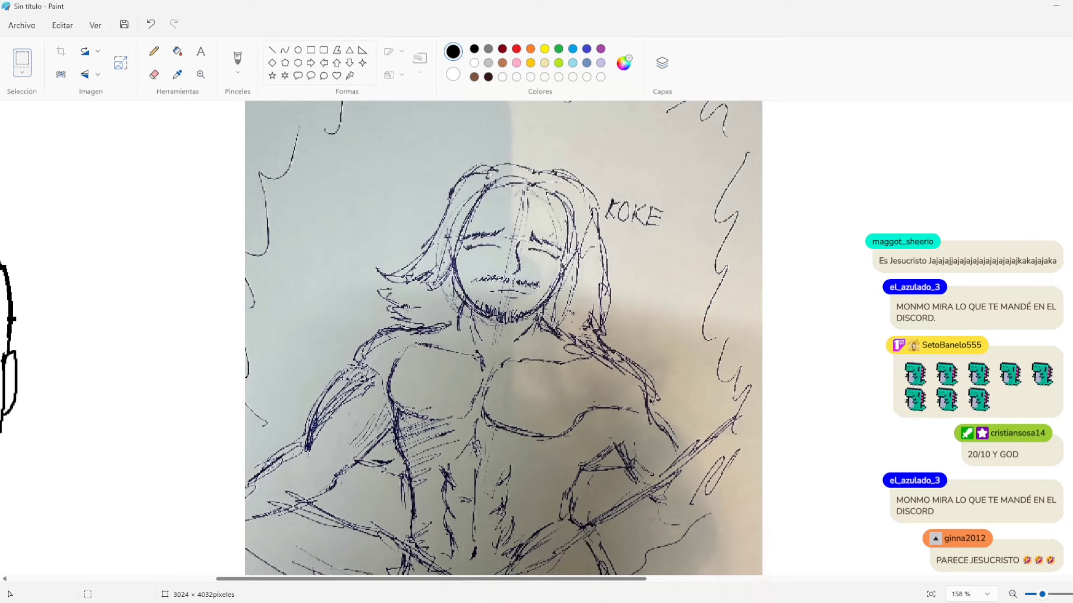
click(665, 559)
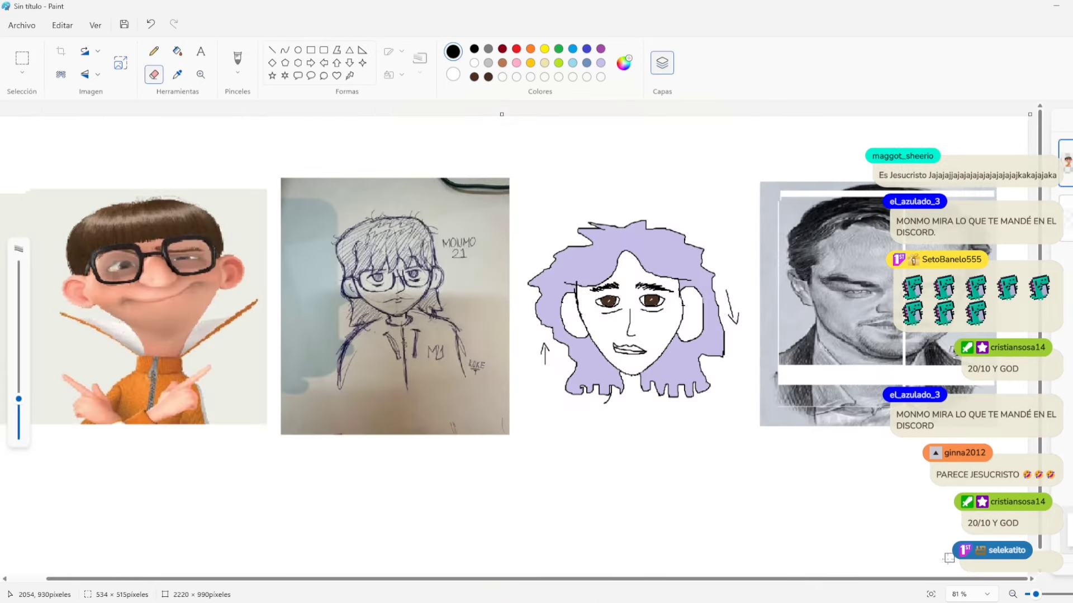
drag(1035, 594, 1042, 597)
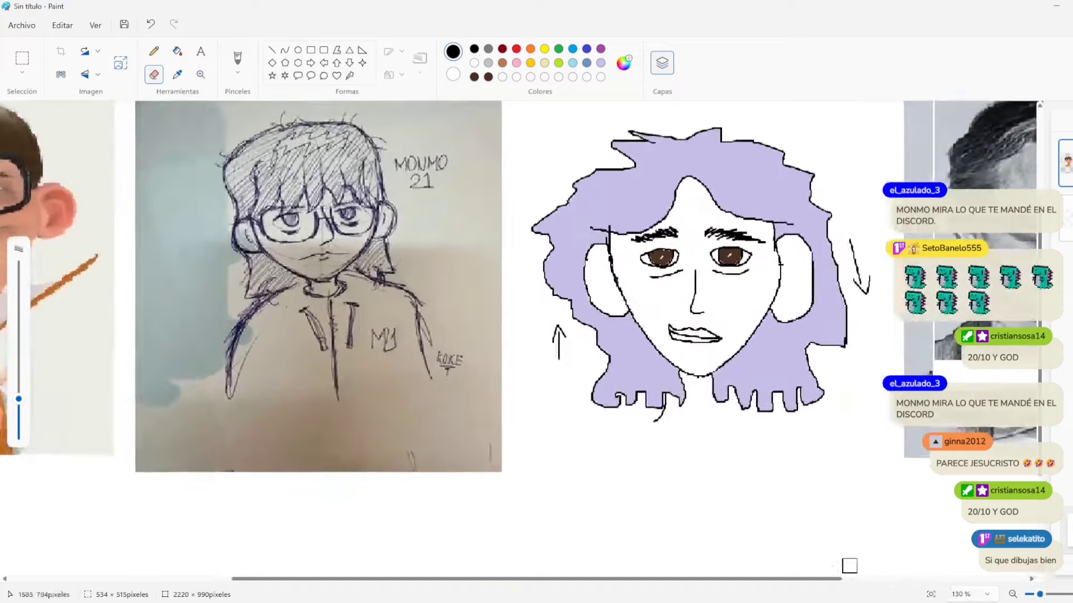
scroll(799, 570, left, 6)
scroll(612, 385, up, 3)
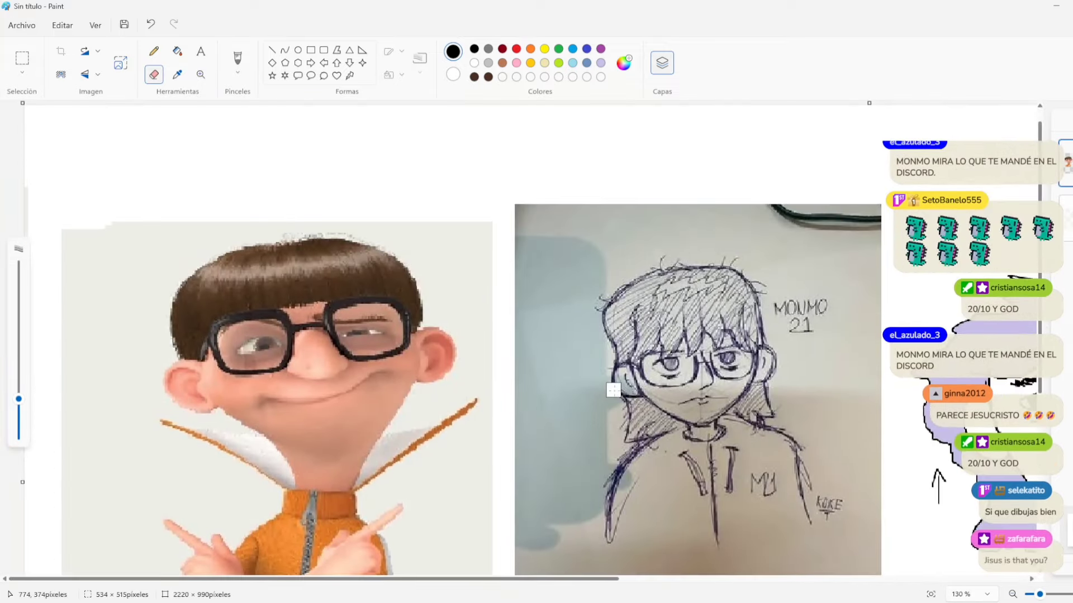
scroll(611, 318, down, 1)
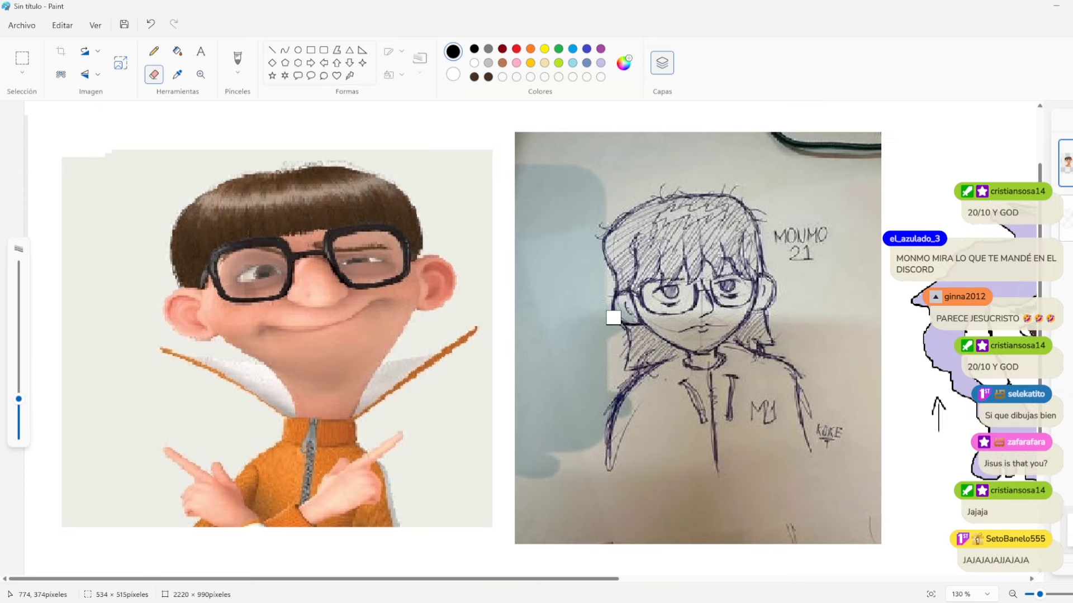
Step: Switch to Discord's fanarts channel, view the "Boceto rápido del Monmo" sketch enlarged and add an anatomical heart reaction to it
mouse_move(783, 601)
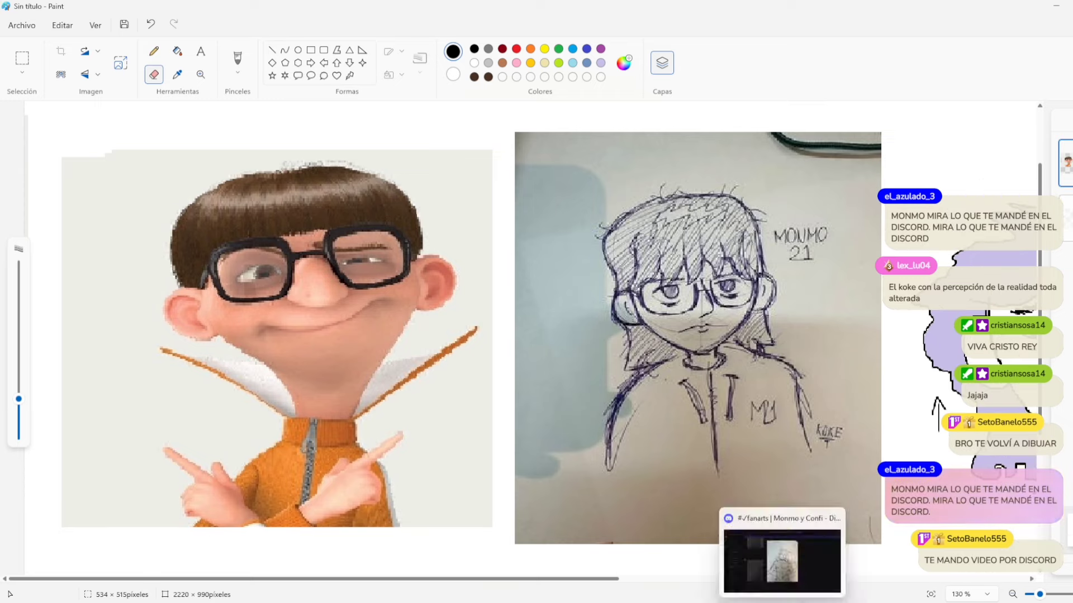
click(782, 559)
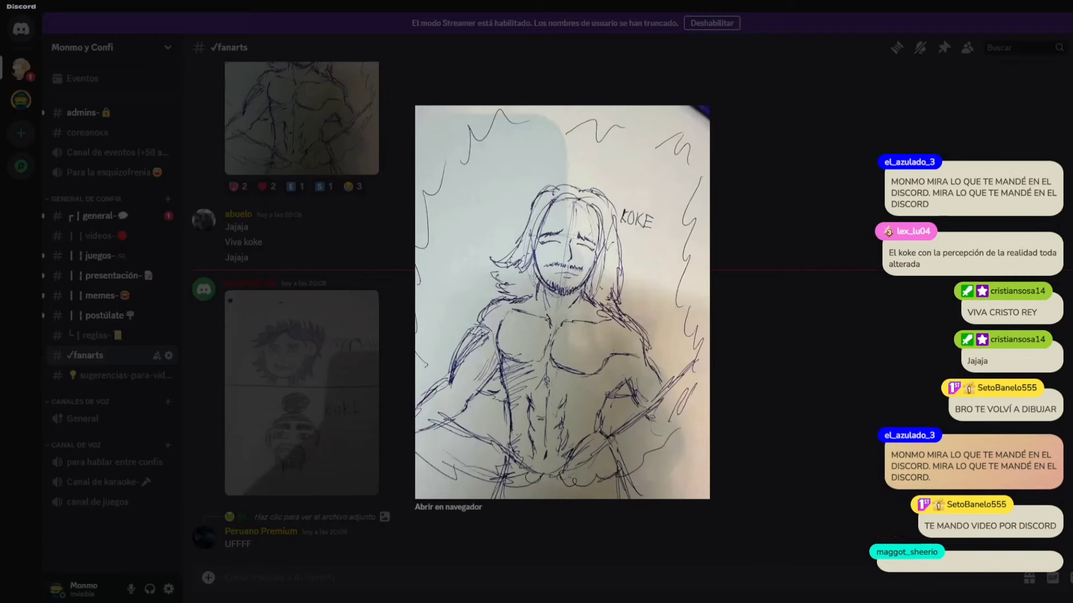
click(822, 477)
scroll(595, 378, up, 8)
click(296, 427)
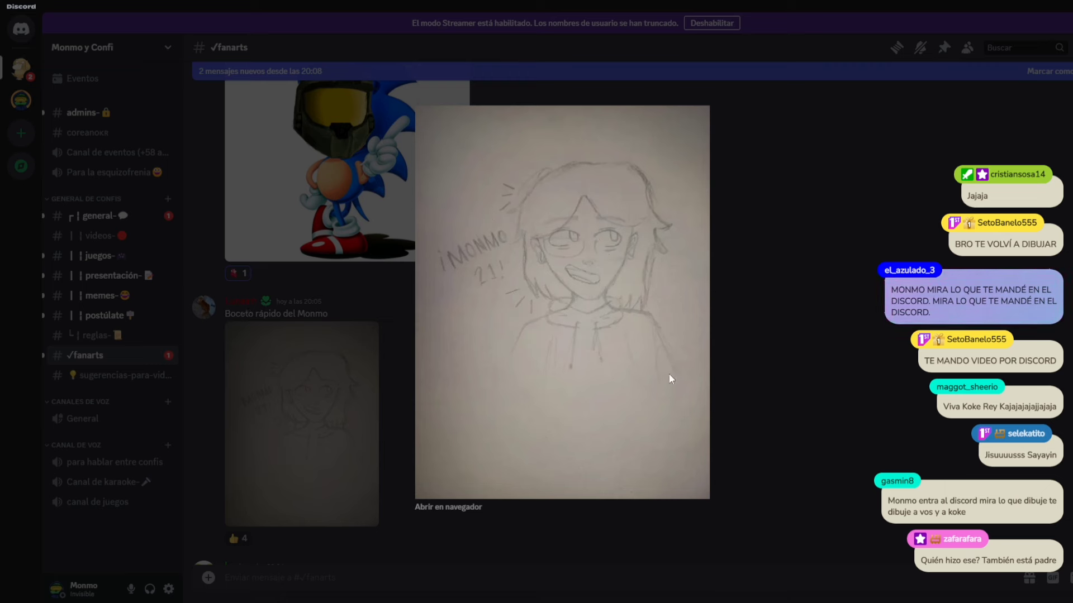
click(716, 354)
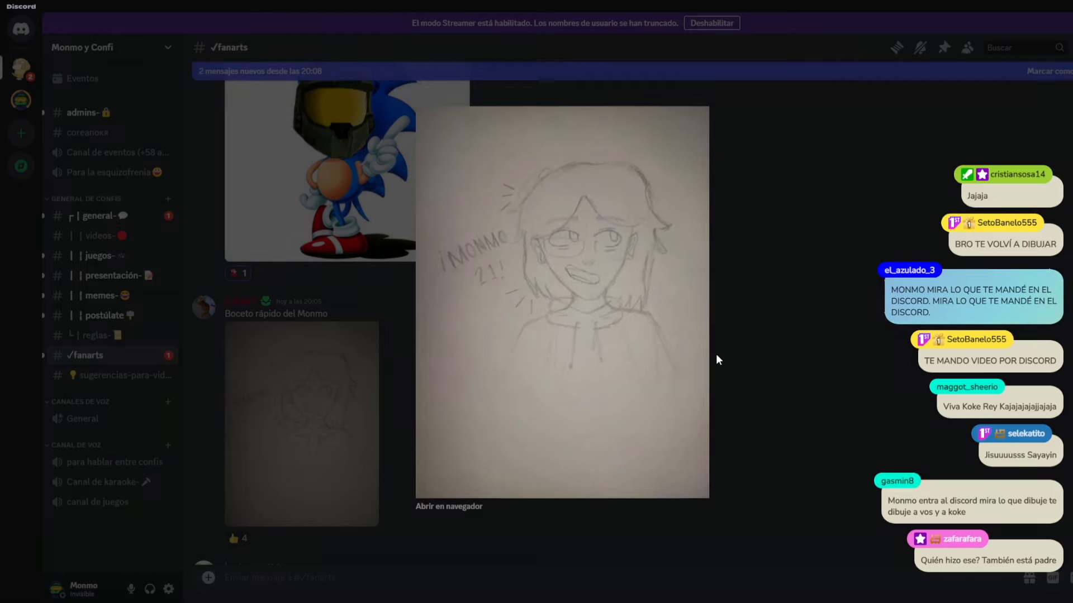
click(260, 538)
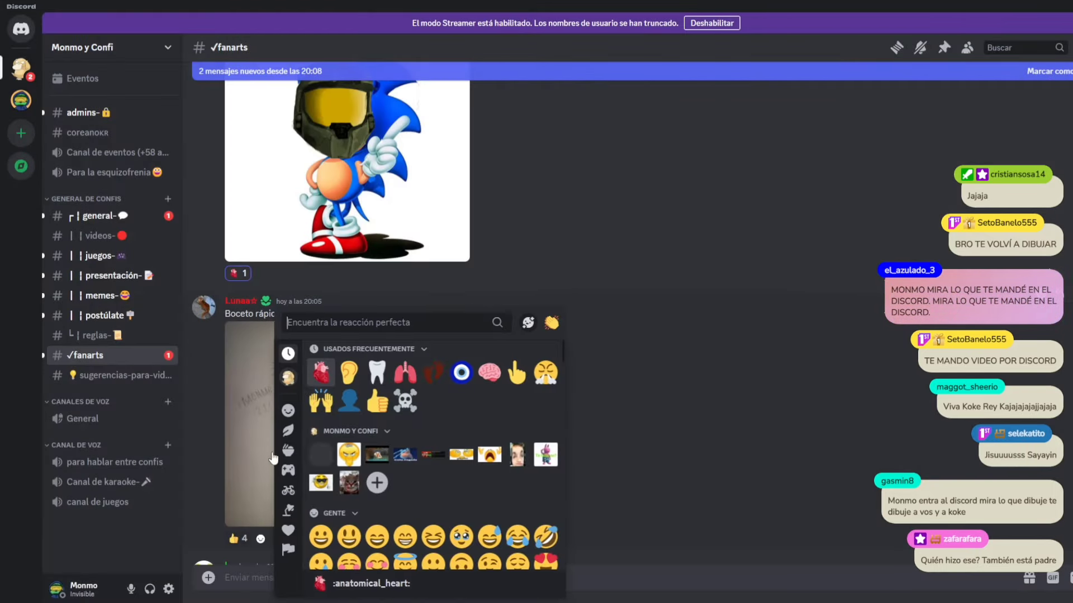
click(317, 381)
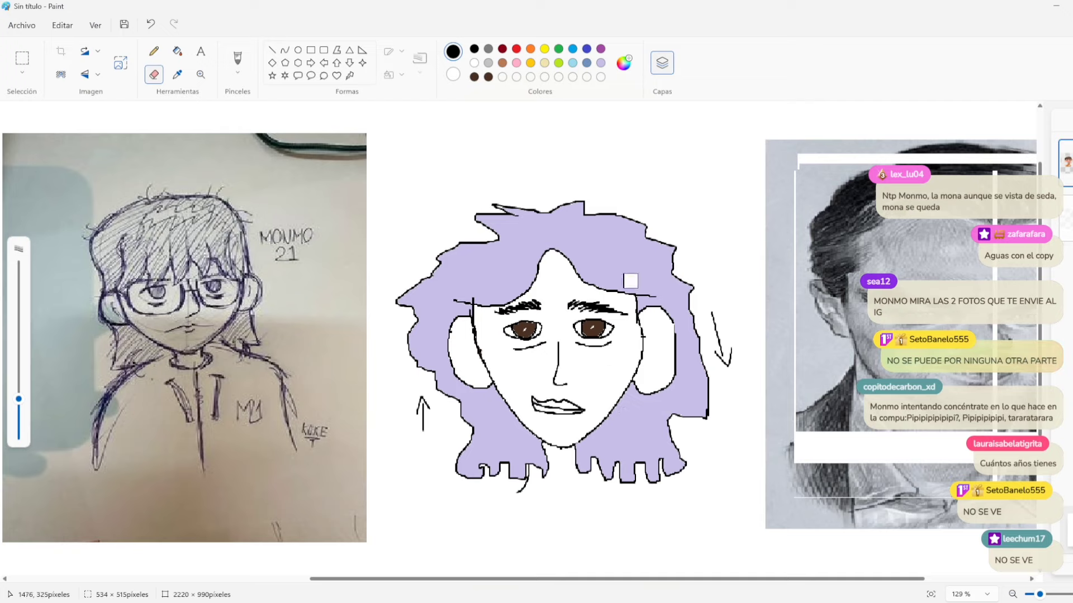
Step: Compare the bun-haired portrait and the Koke sketch with the Monmo picture collage across the two Paint windows
click(790, 544)
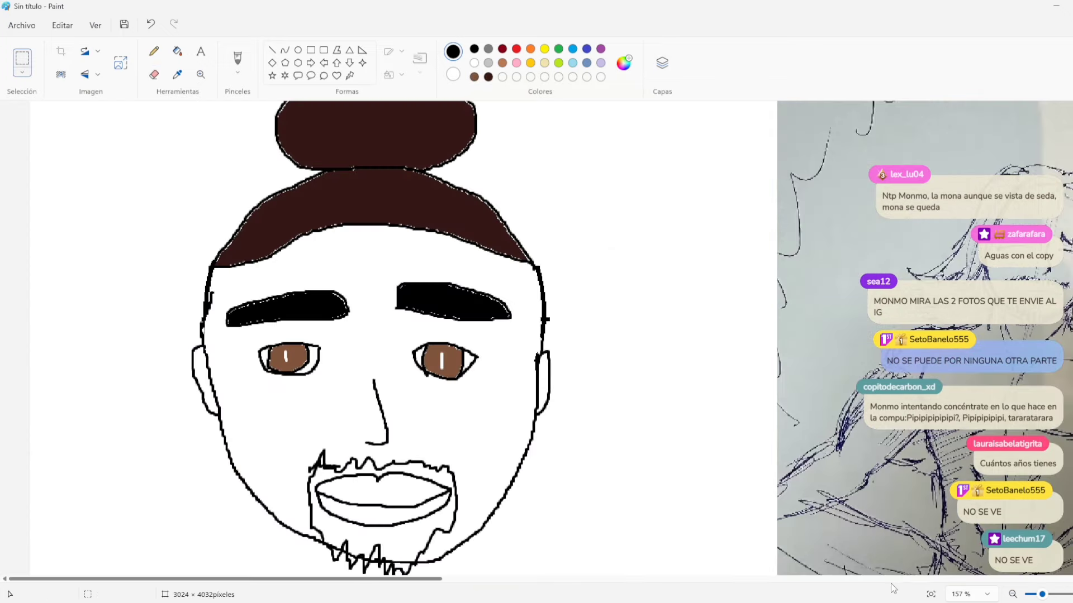
scroll(816, 517, down, 1)
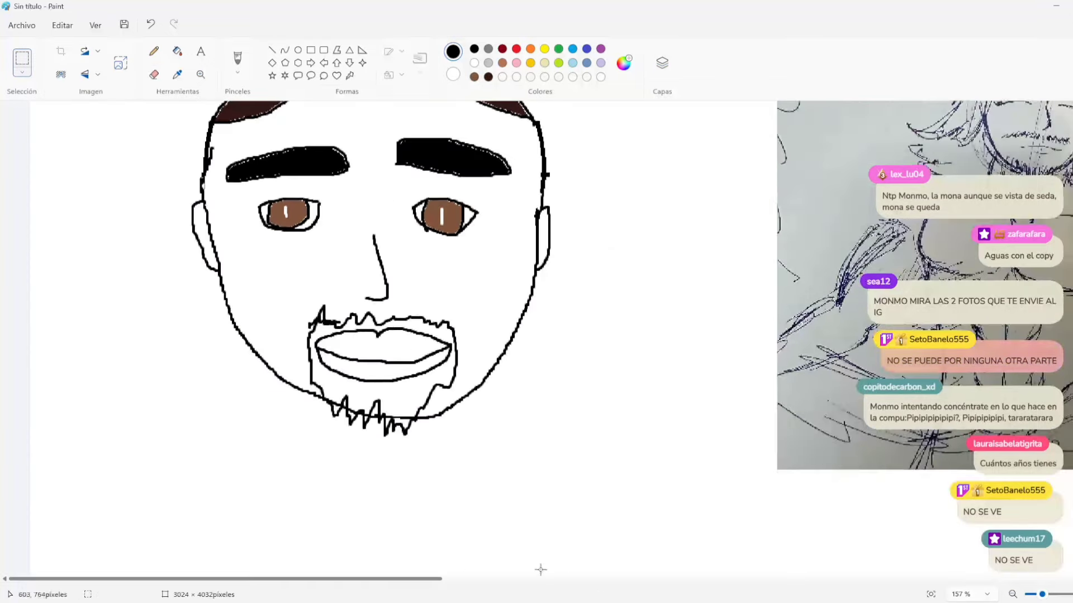
scroll(553, 557, up, 1)
click(665, 561)
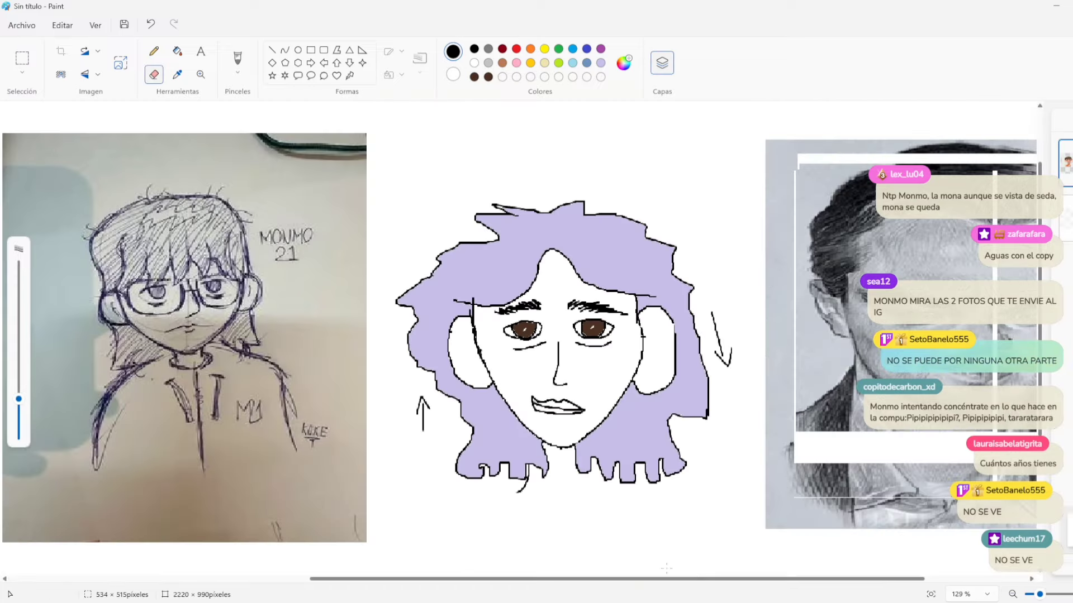
click(744, 594)
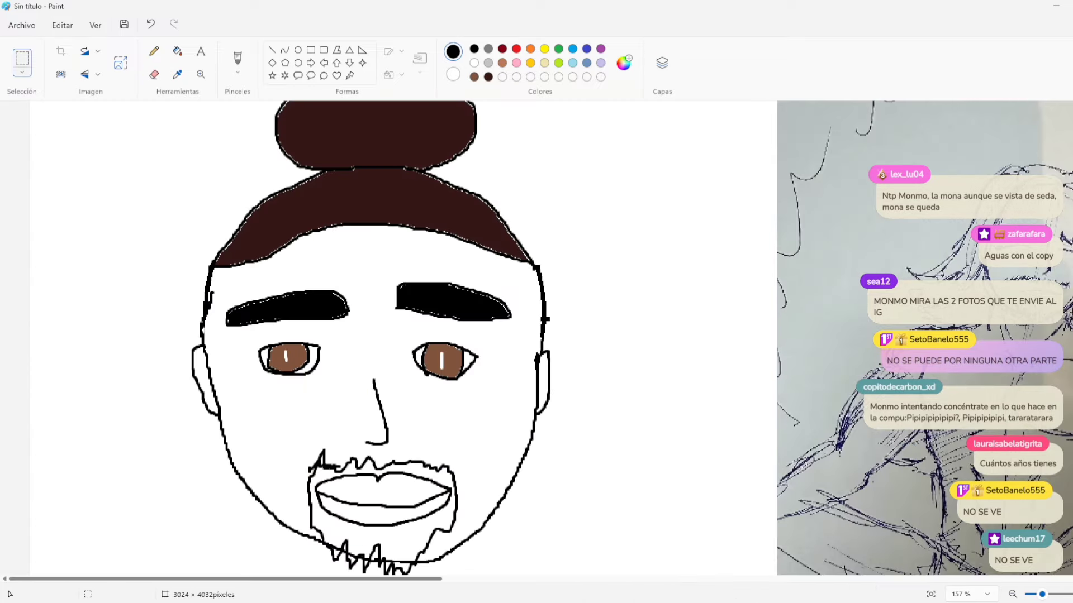
click(726, 595)
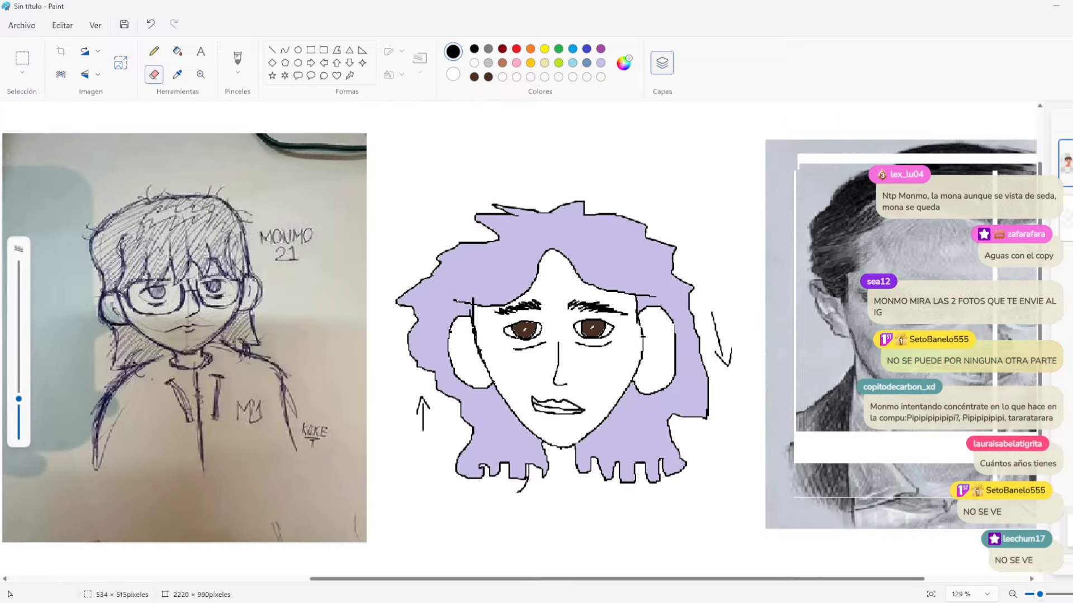
click(756, 588)
click(665, 562)
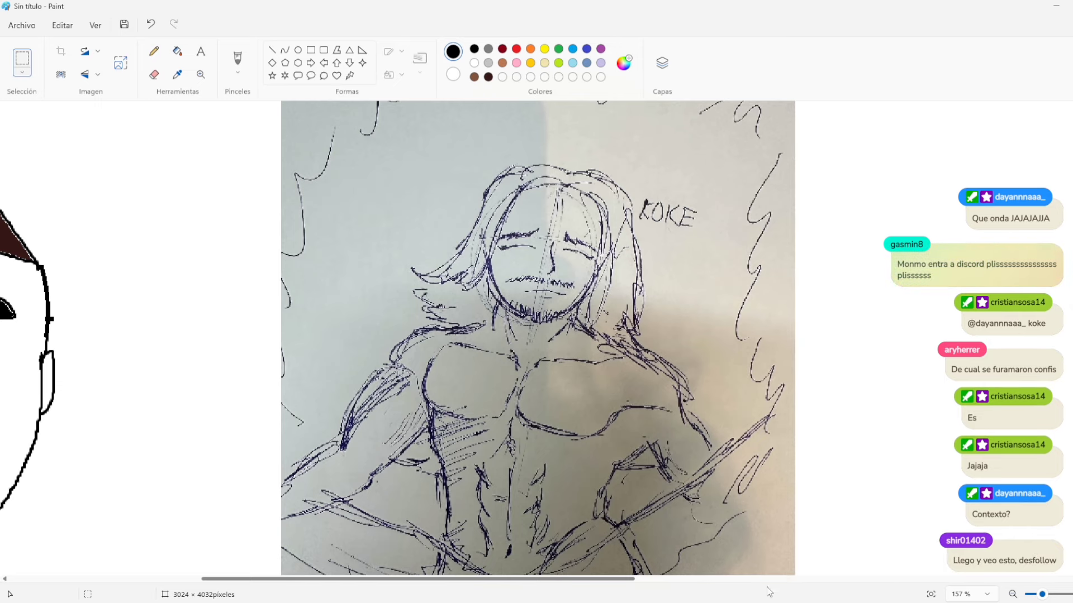
mouse_move(768, 592)
click(699, 569)
drag(732, 581, 891, 563)
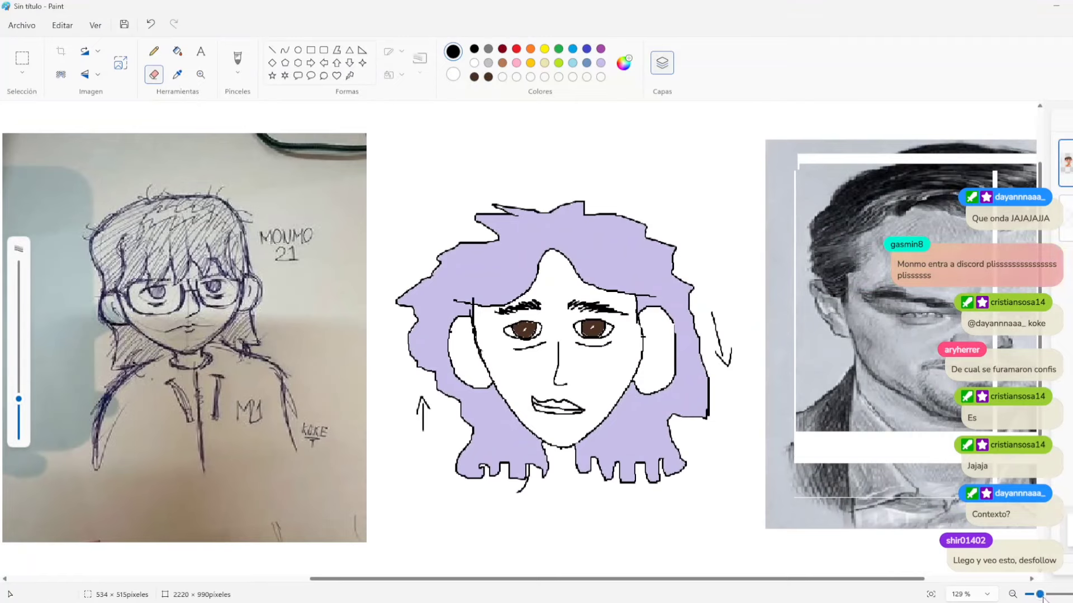
drag(1042, 597, 1039, 599)
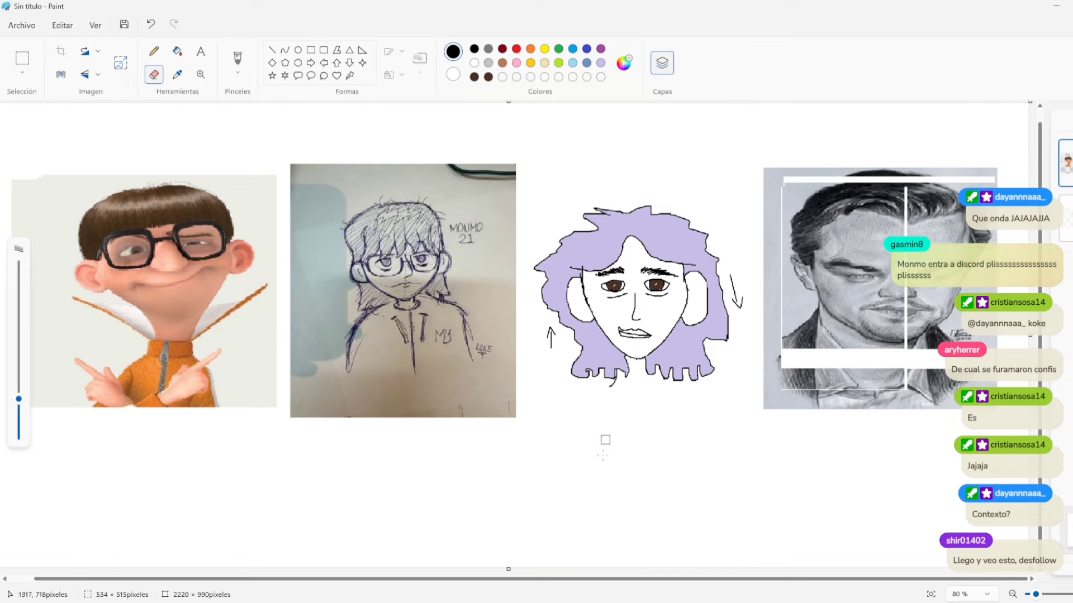
mouse_move(755, 594)
click(782, 581)
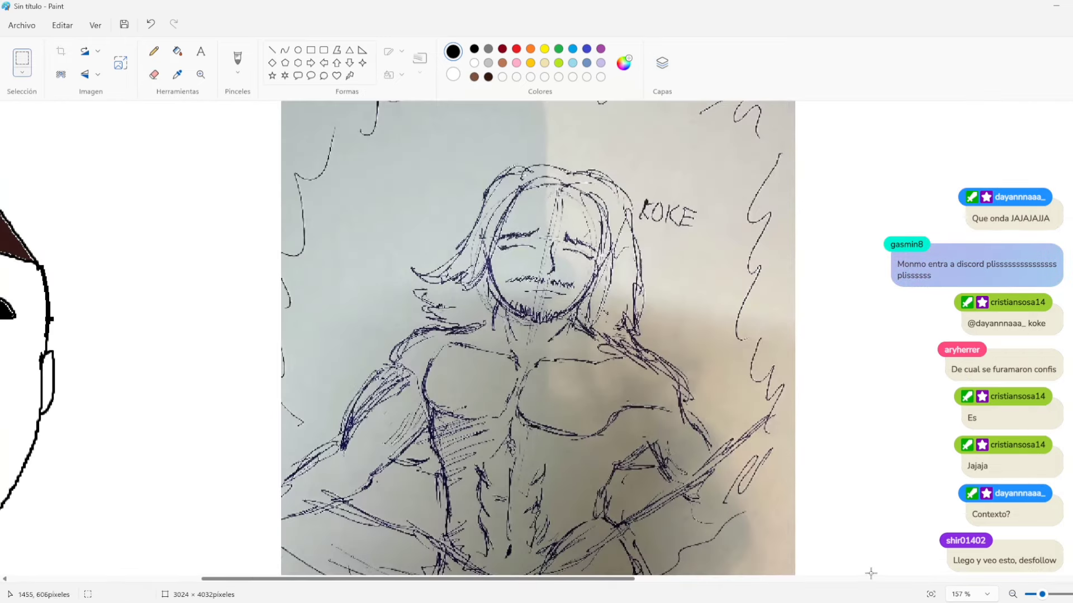
Step: Try to move the bun-haired portrait slightly up and to the left on the canvas
drag(601, 581, 408, 581)
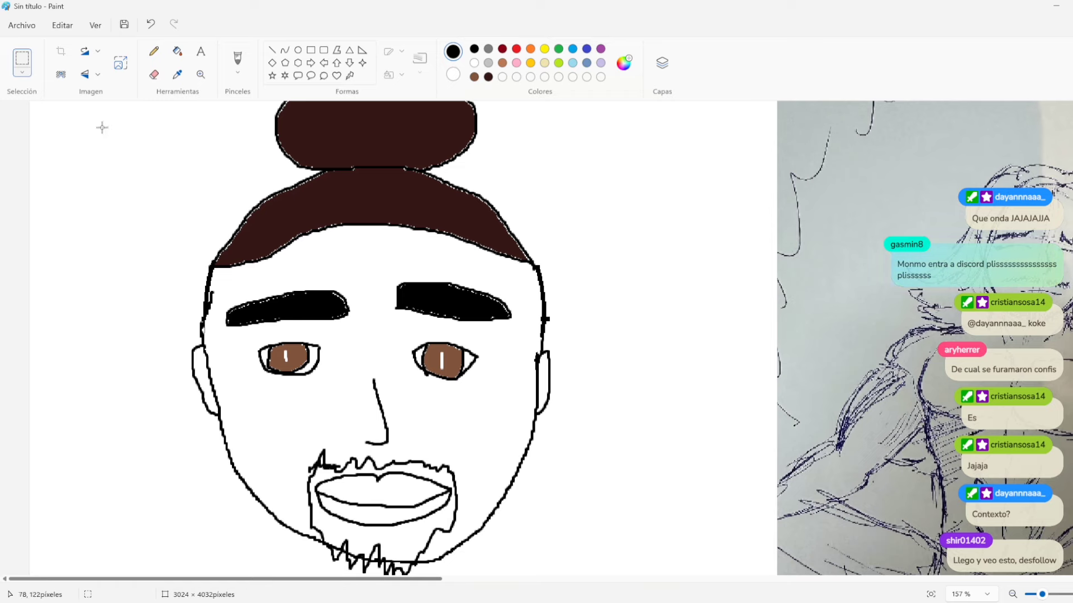
drag(102, 128, 746, 567)
mouse_move(443, 426)
mouse_down()
mouse_move(443, 385)
mouse_move(387, 384)
mouse_up()
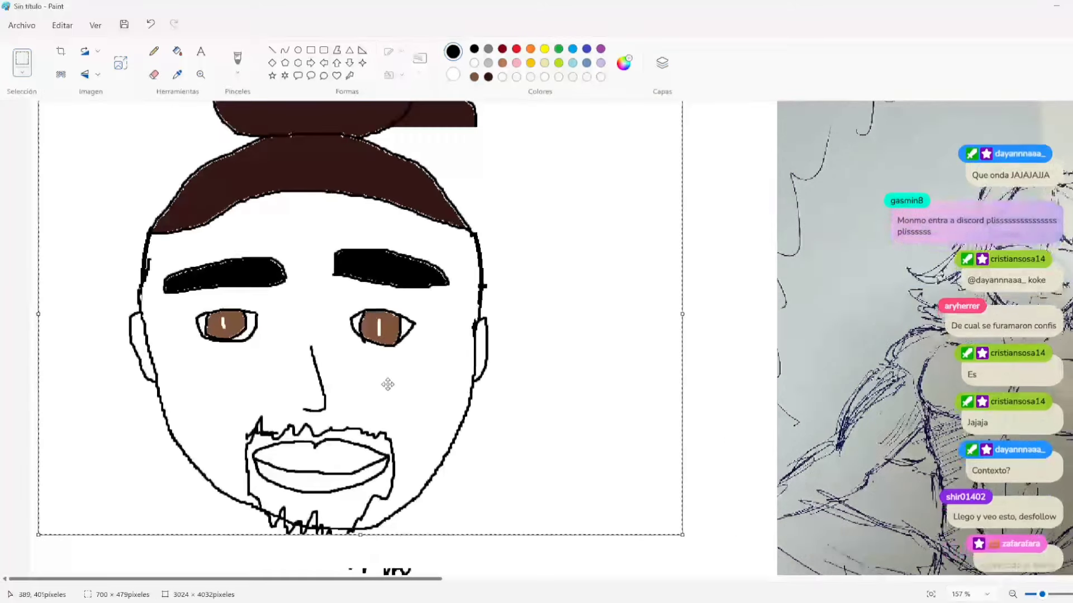
key(ctrl+z)
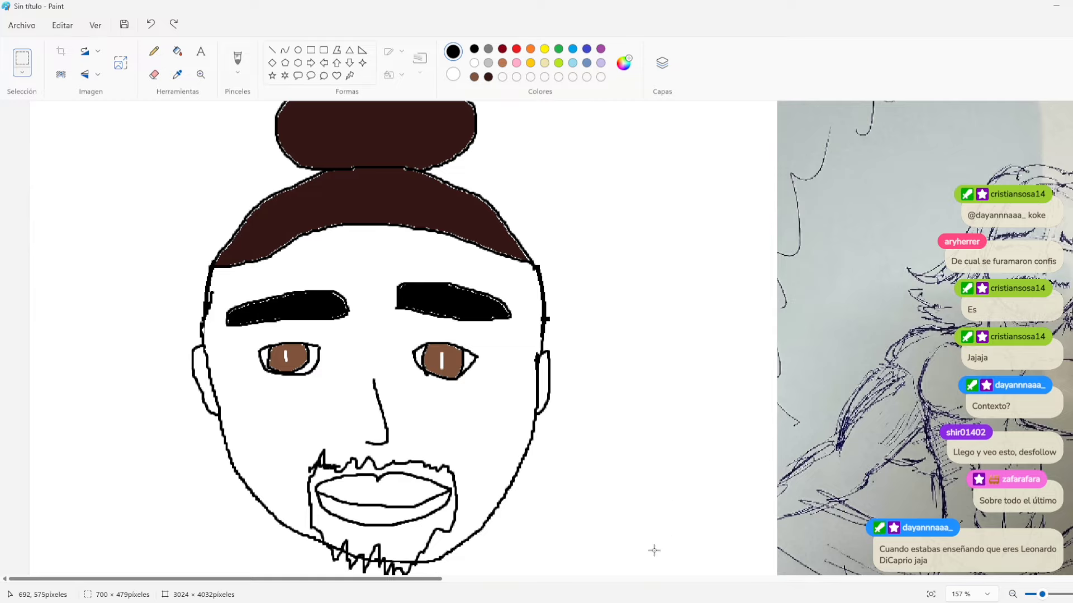
drag(425, 578, 622, 579)
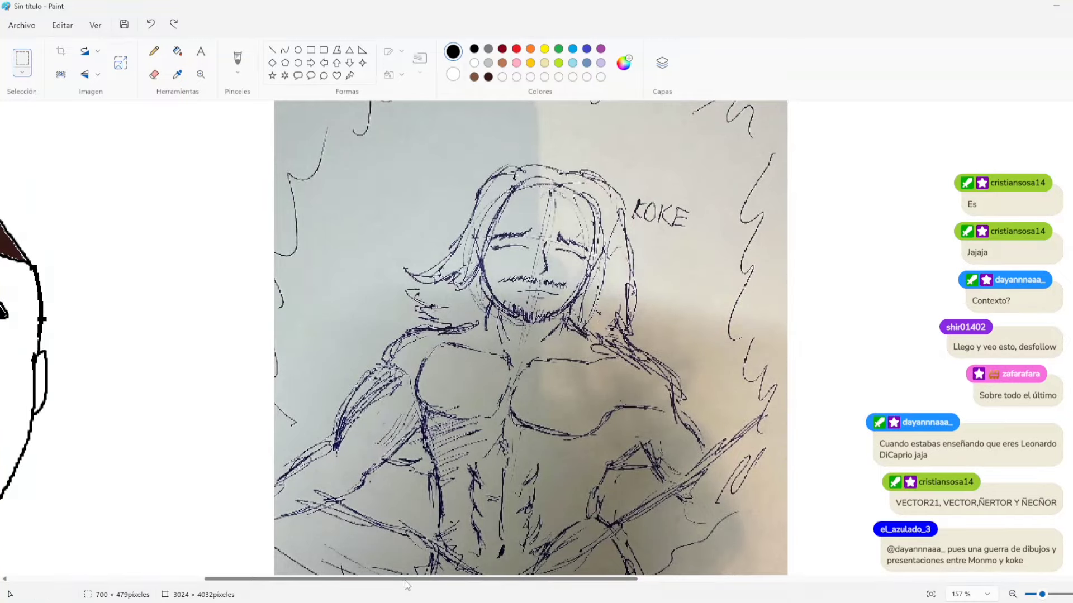
mouse_move(406, 581)
mouse_down()
mouse_move(207, 578)
mouse_move(462, 579)
mouse_move(294, 579)
mouse_up()
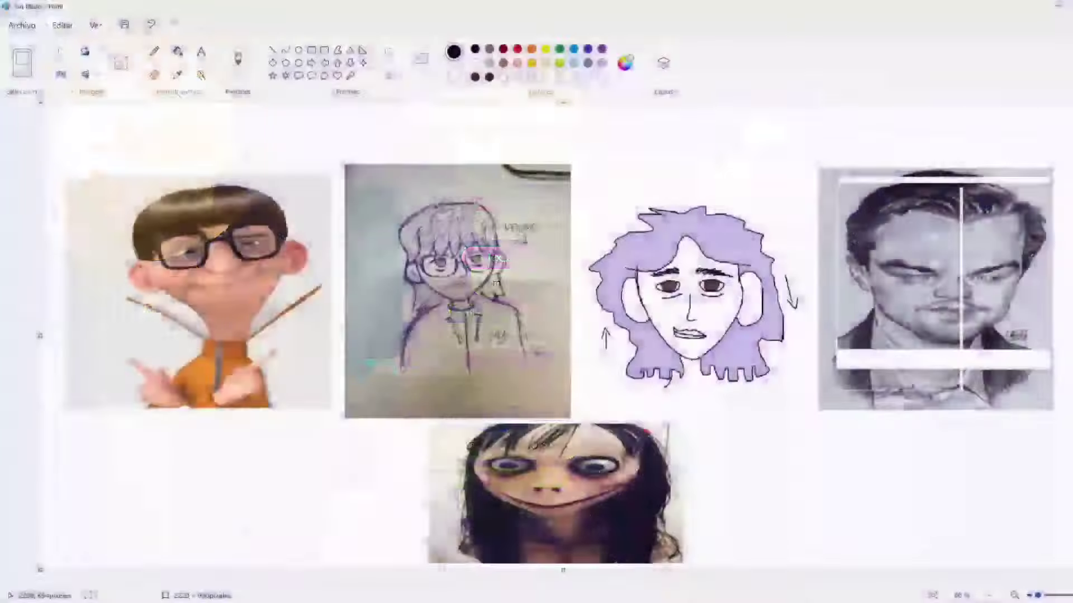
Step: Move the pasted picture of the wide-eyed, long-haired figure directly below the purple-haired portrait
mouse_move(571, 491)
mouse_down()
mouse_move(774, 522)
mouse_move(725, 487)
mouse_move(738, 498)
mouse_up()
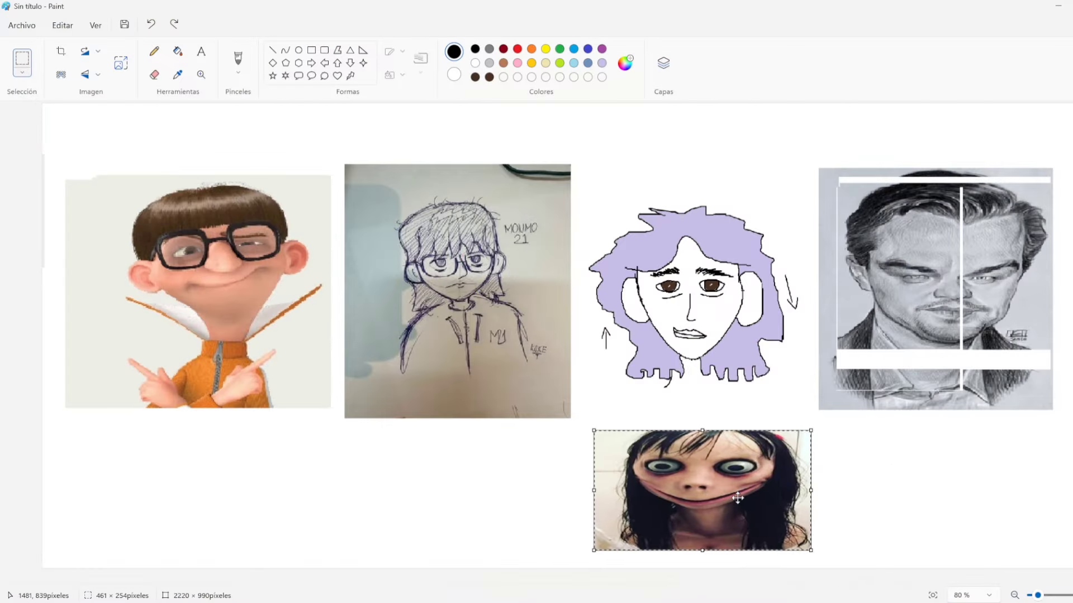
Step: Switch to Chrome and open the La Tercera portrait from the "marco antonio solis" image results in the larger preview
mouse_move(686, 583)
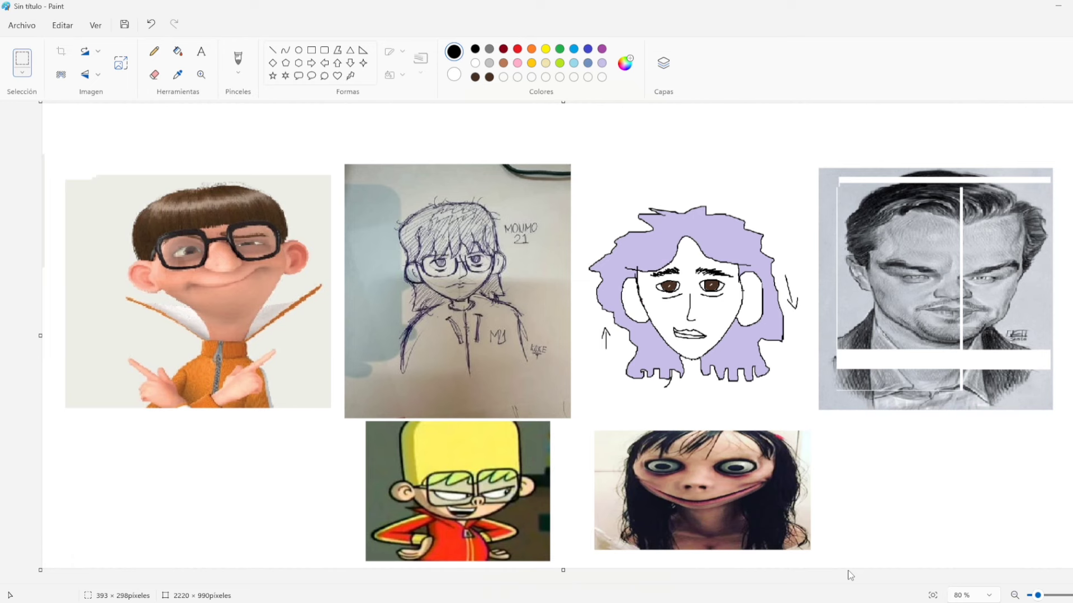
mouse_move(714, 595)
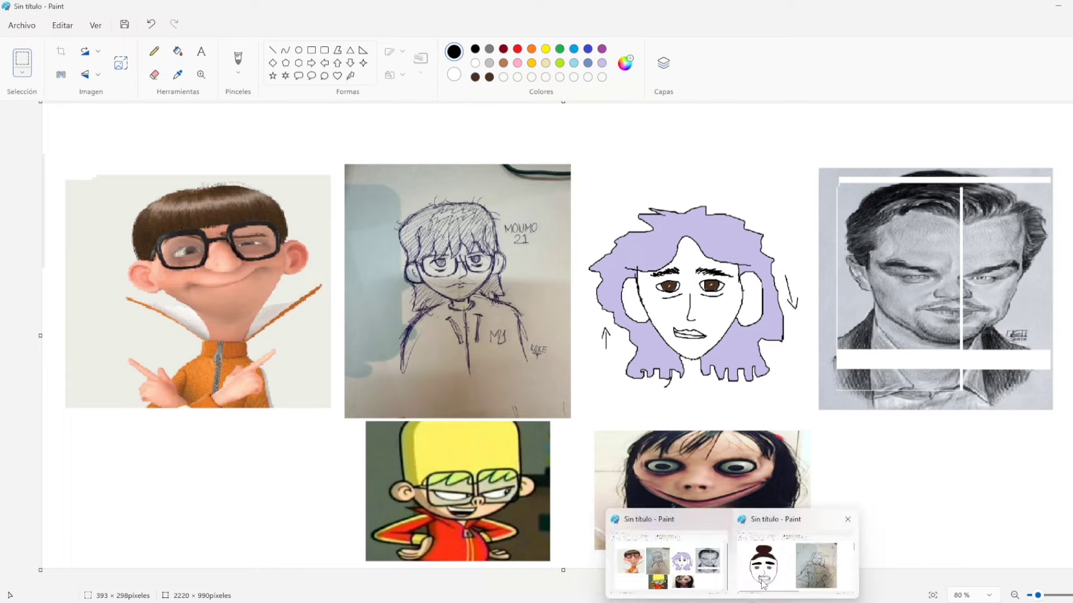
click(838, 528)
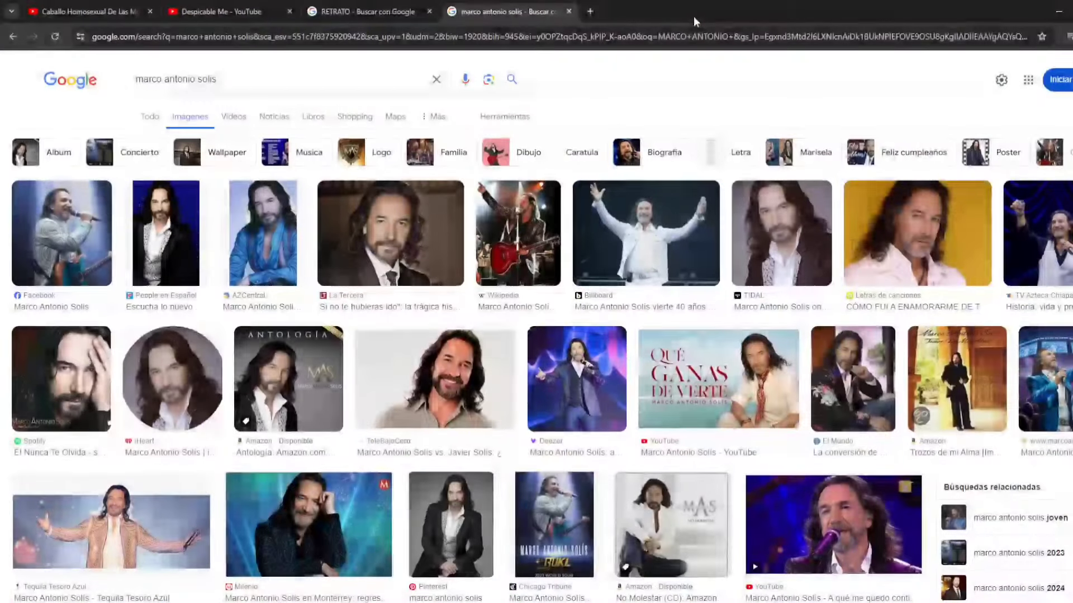
click(390, 233)
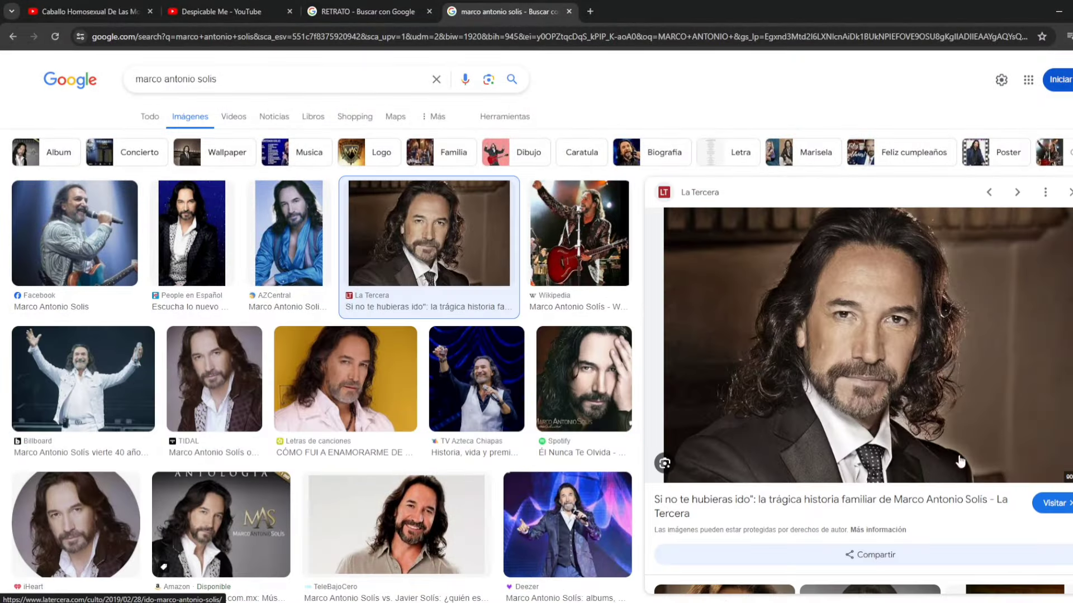